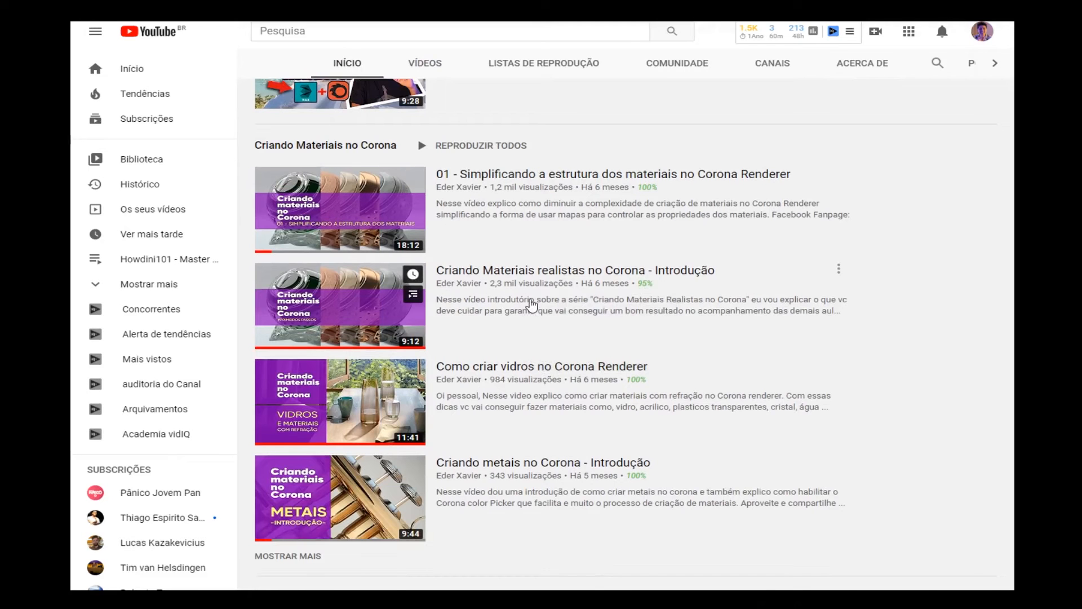
Look through the channel's videos in the "Criando Materiais no Corona" playlist section.
scroll(531, 304, down, 1)
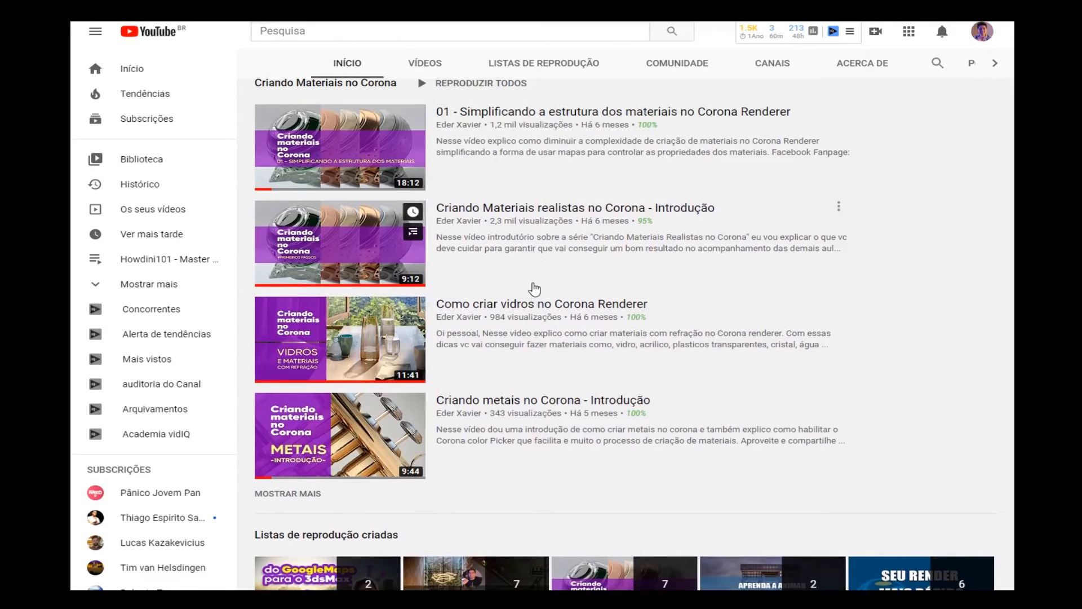
scroll(532, 299, down, 2)
scroll(863, 345, up, 4)
scroll(852, 344, up, 3)
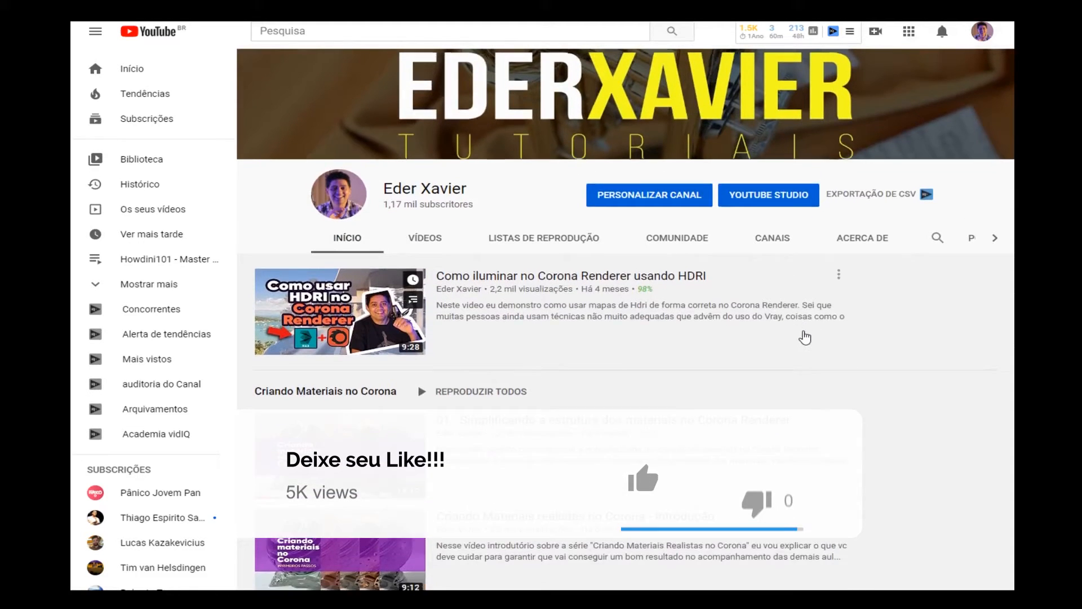
scroll(800, 338, down, 4)
scroll(799, 336, up, 4)
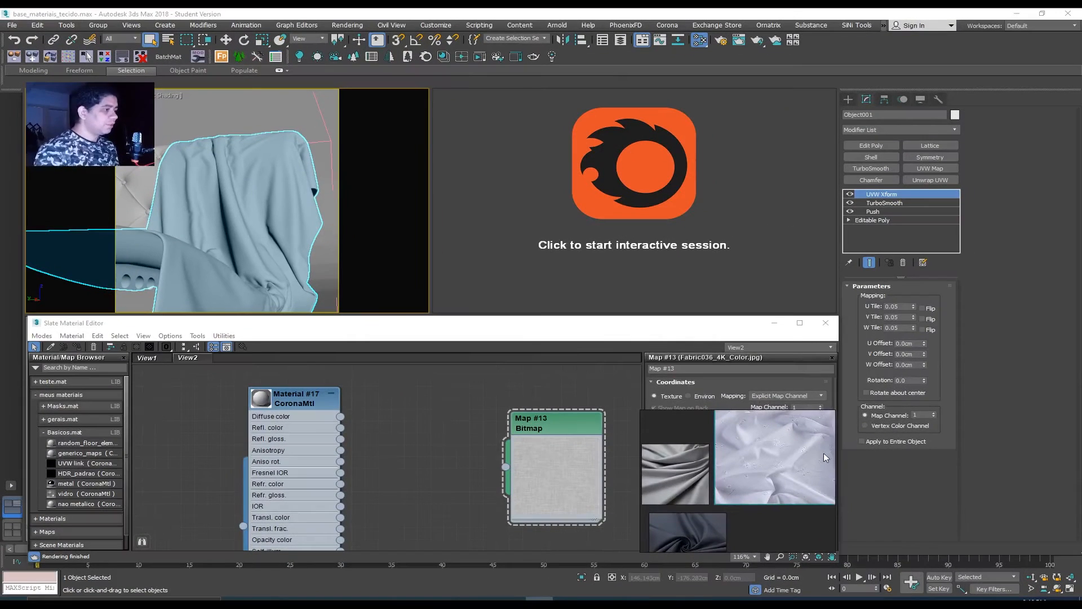
Examine the grey, dark blue and white embroidered fabric reference images up close for how their folds catch light.
drag(641, 411, 385, 328)
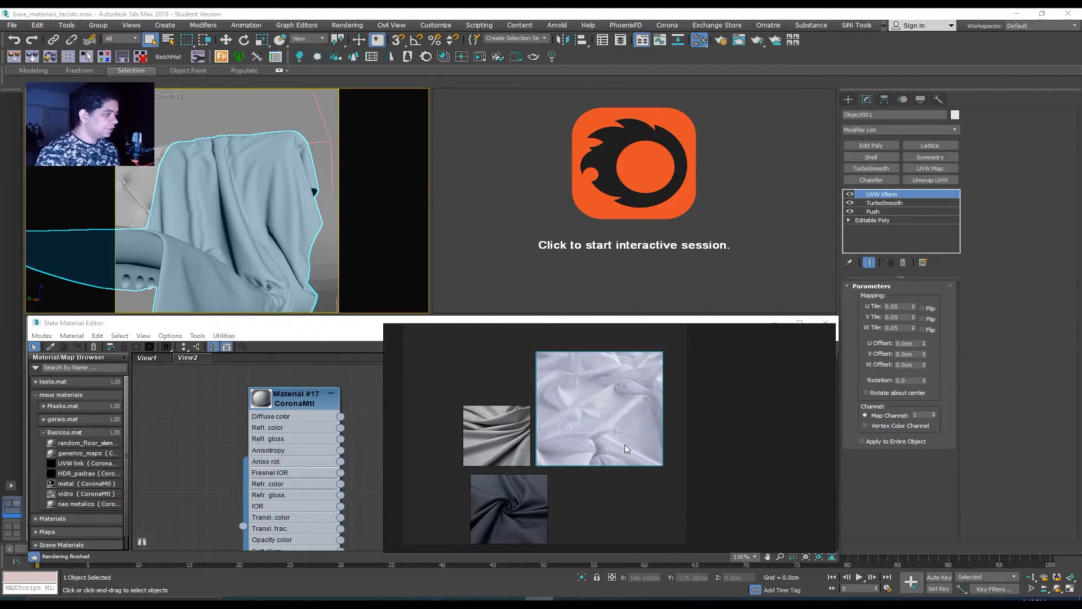
scroll(624, 445, up, 2)
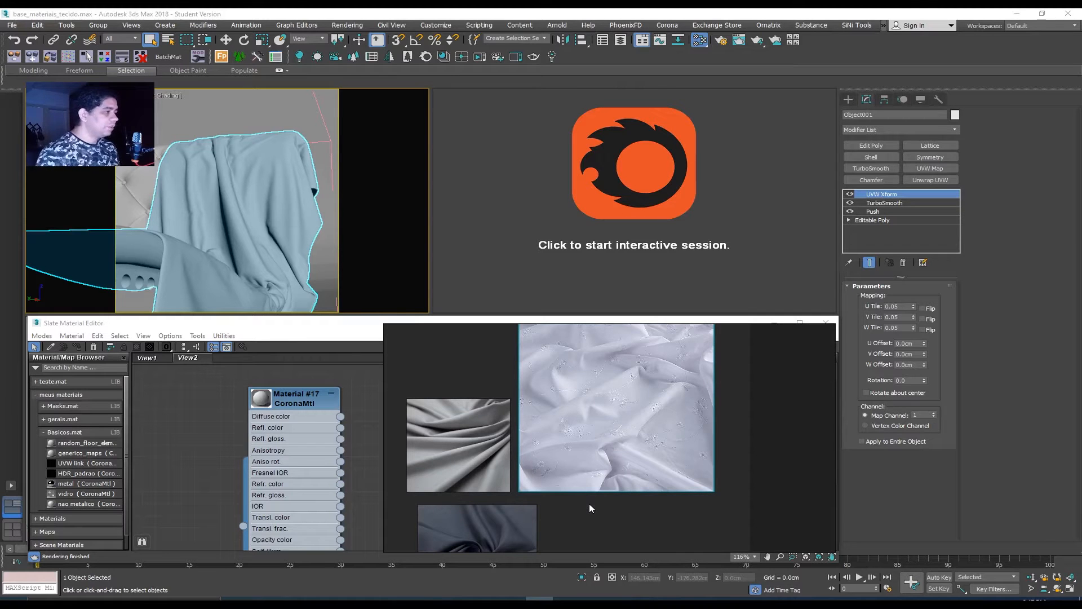
scroll(487, 431, up, 1)
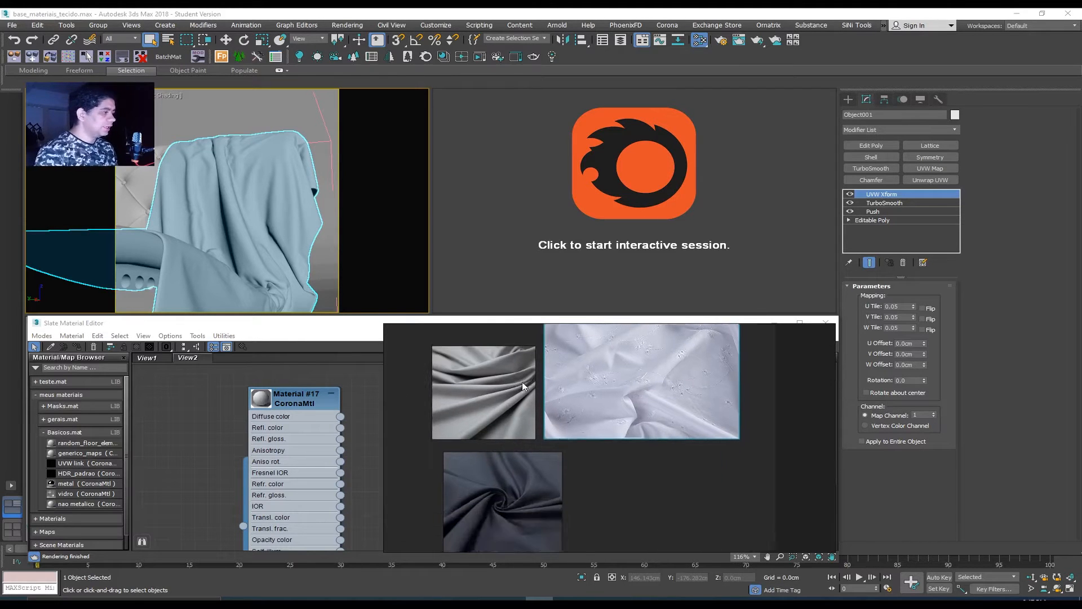
scroll(498, 433, up, 3)
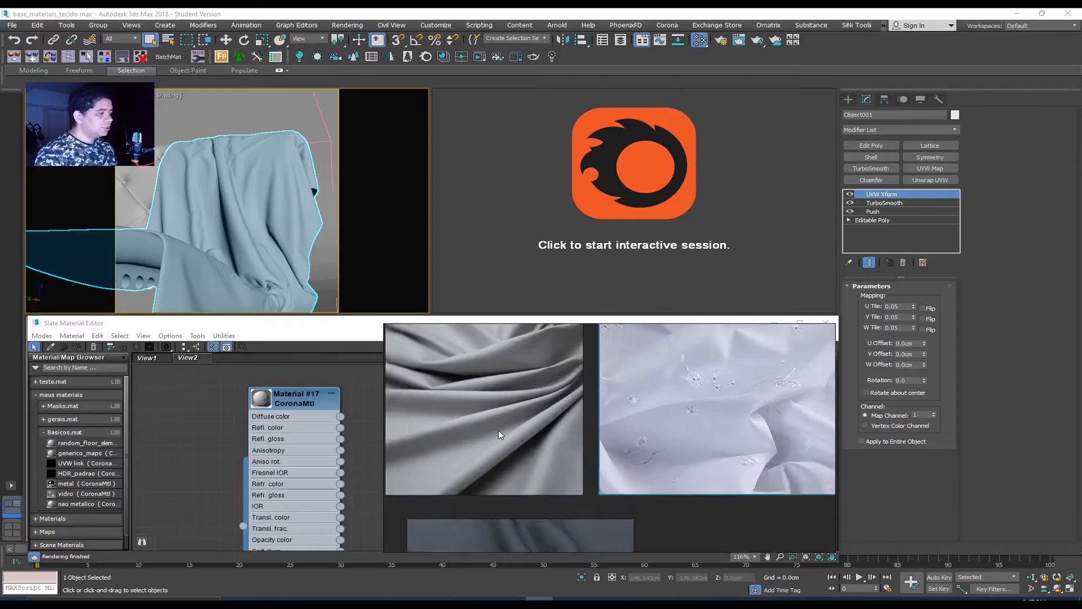
scroll(538, 442, down, 1)
middle_drag(533, 440, 537, 462)
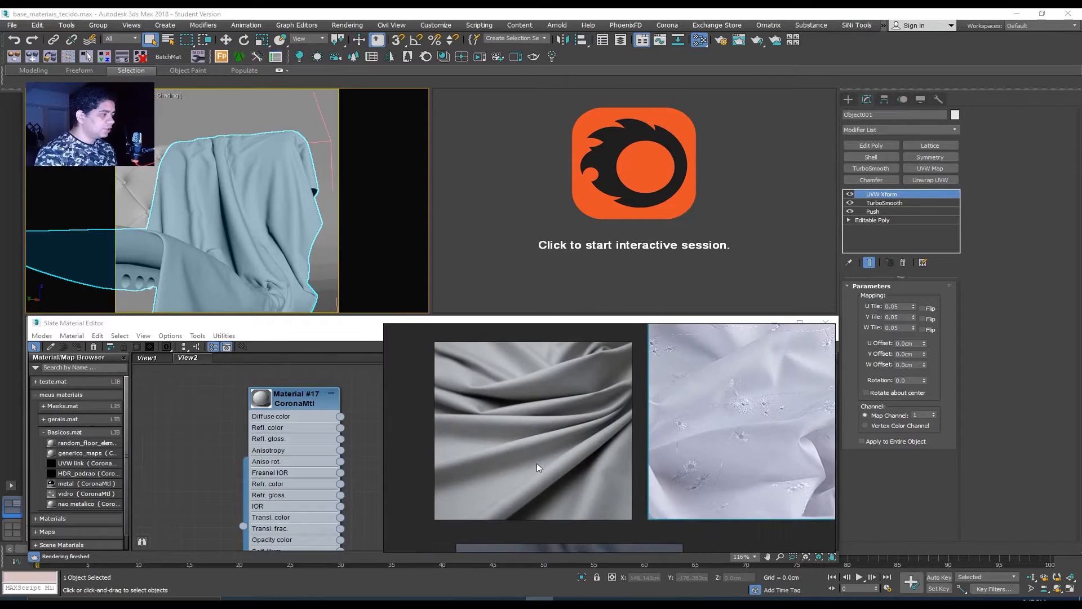
scroll(507, 404, up, 1)
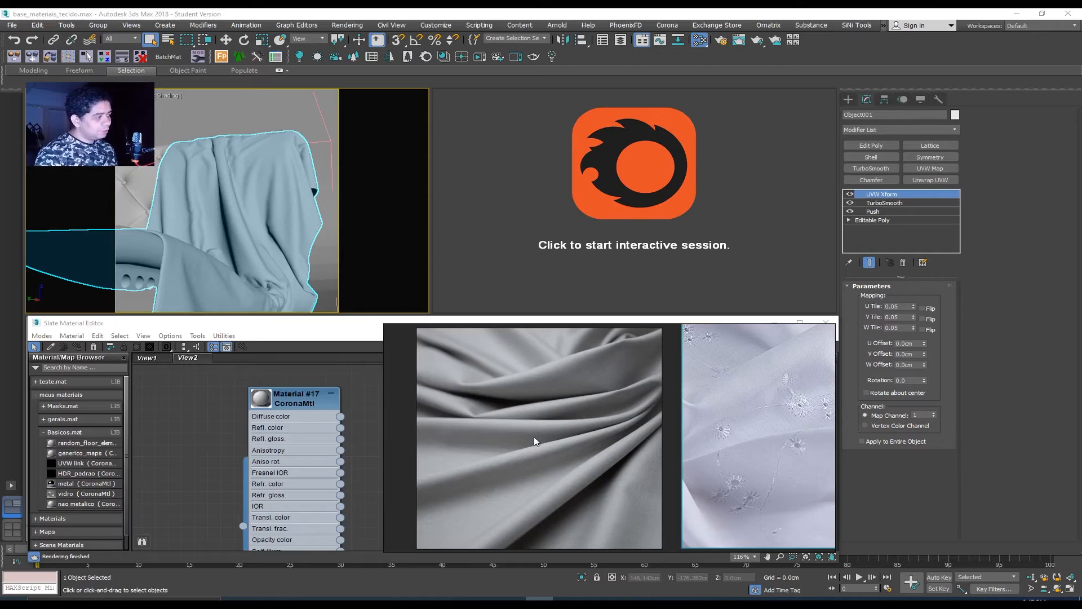
scroll(519, 429, down, 5)
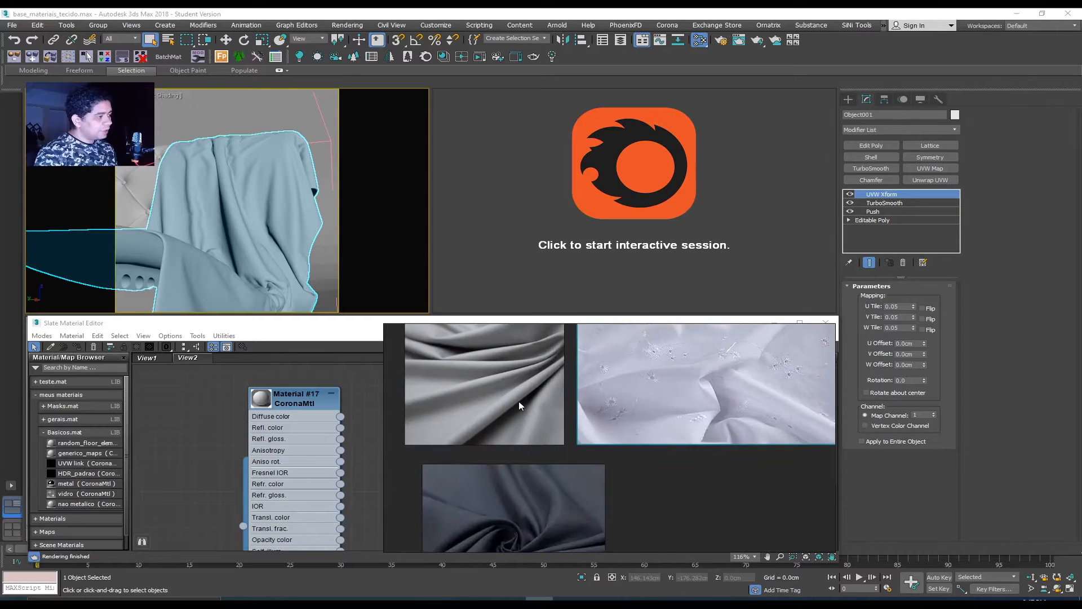
scroll(530, 431, up, 3)
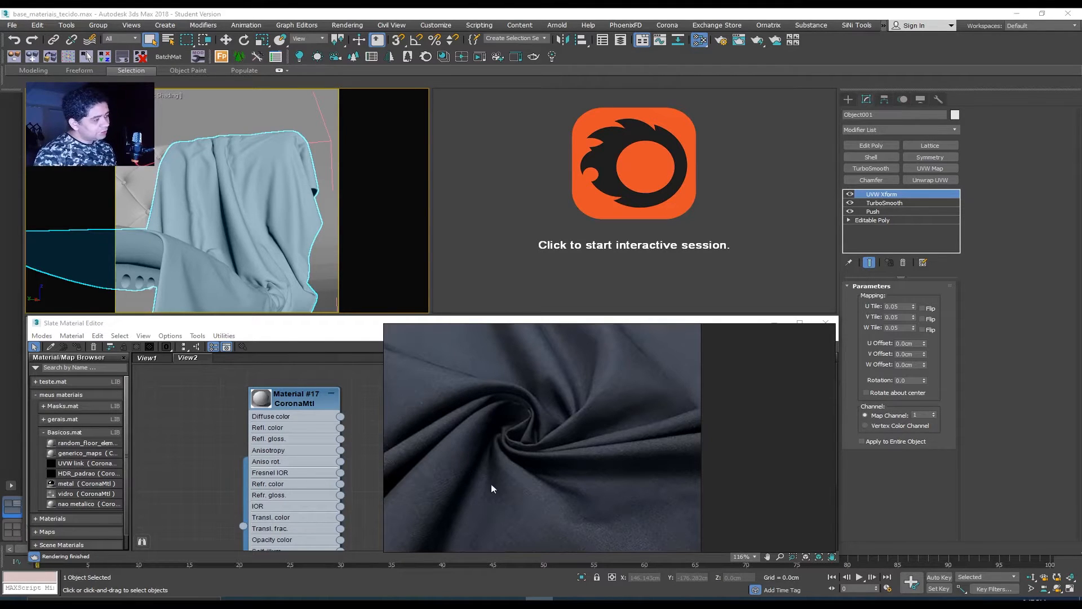
middle_drag(770, 347, 545, 489)
middle_drag(587, 364, 590, 480)
scroll(549, 488, up, 1)
scroll(586, 471, up, 2)
scroll(583, 479, down, 1)
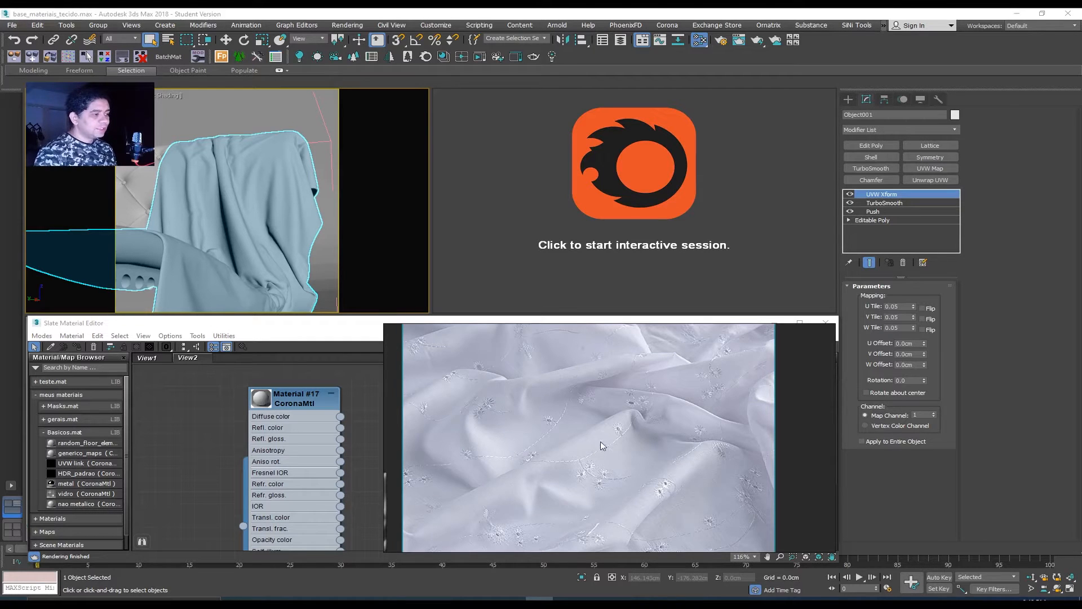
scroll(602, 446, down, 4)
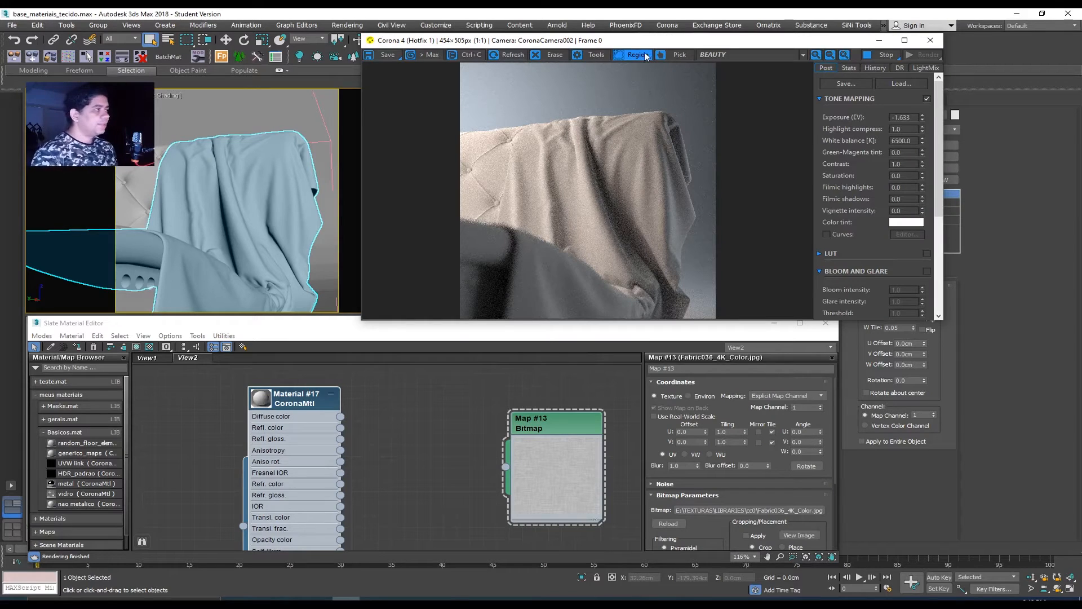
Replace the existing CoronaMtl node beside the fabric bitmap with a new CoronaMtl material.
drag(648, 43, 640, 46)
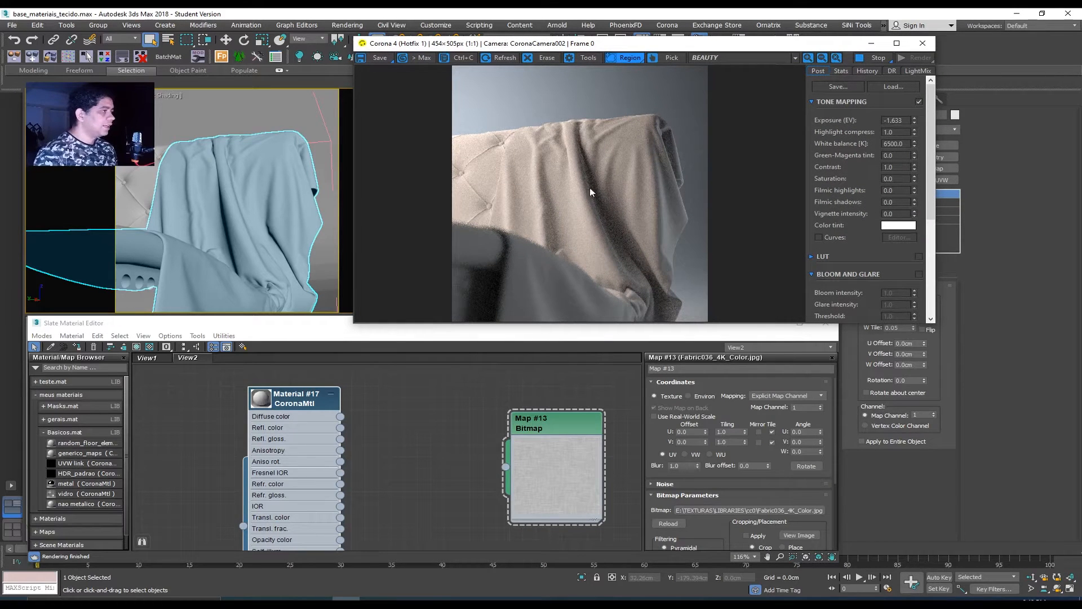
drag(296, 446, 349, 433)
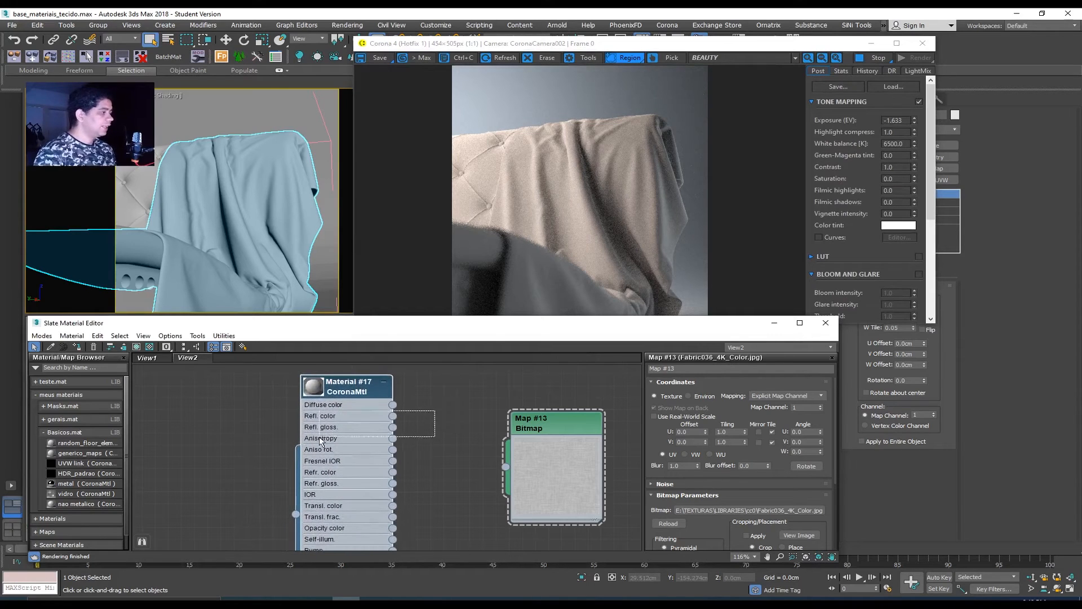
key(Delete)
right_click(330, 413)
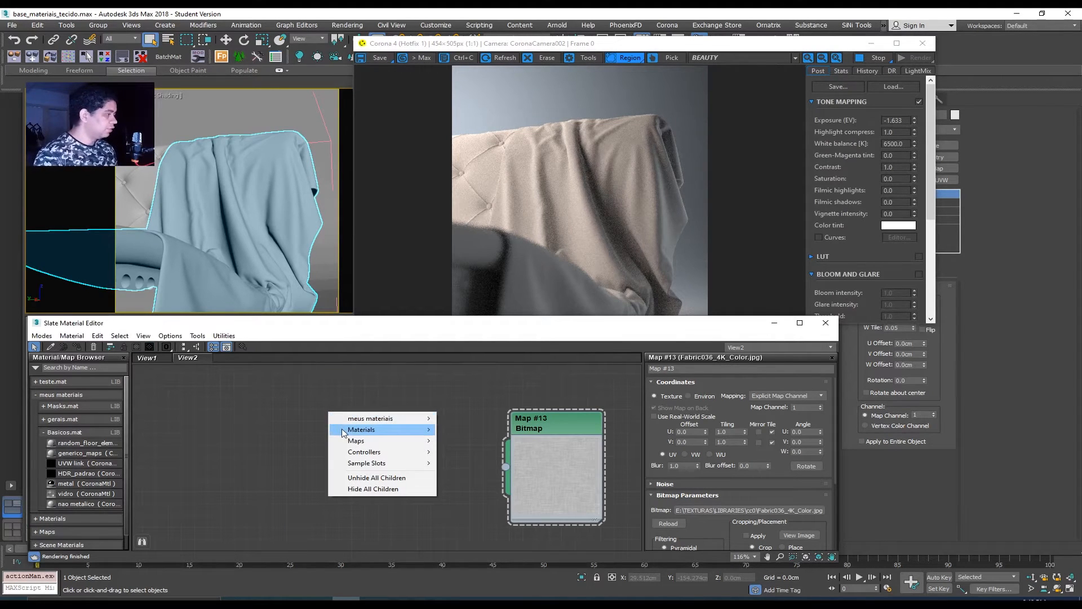
mouse_move(366, 430)
mouse_move(464, 456)
click(525, 478)
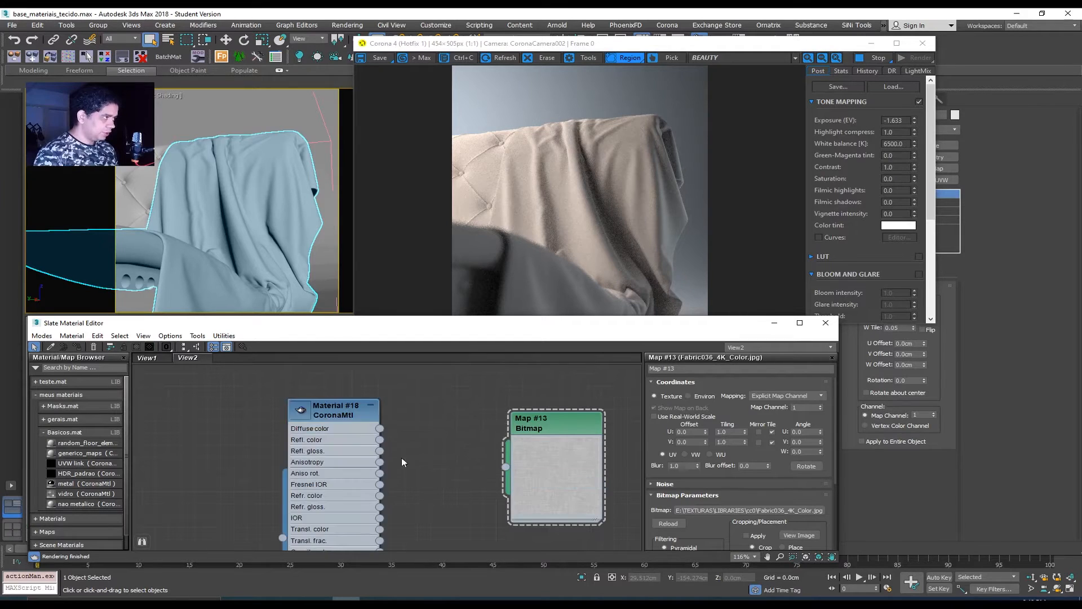
drag(347, 444, 360, 432)
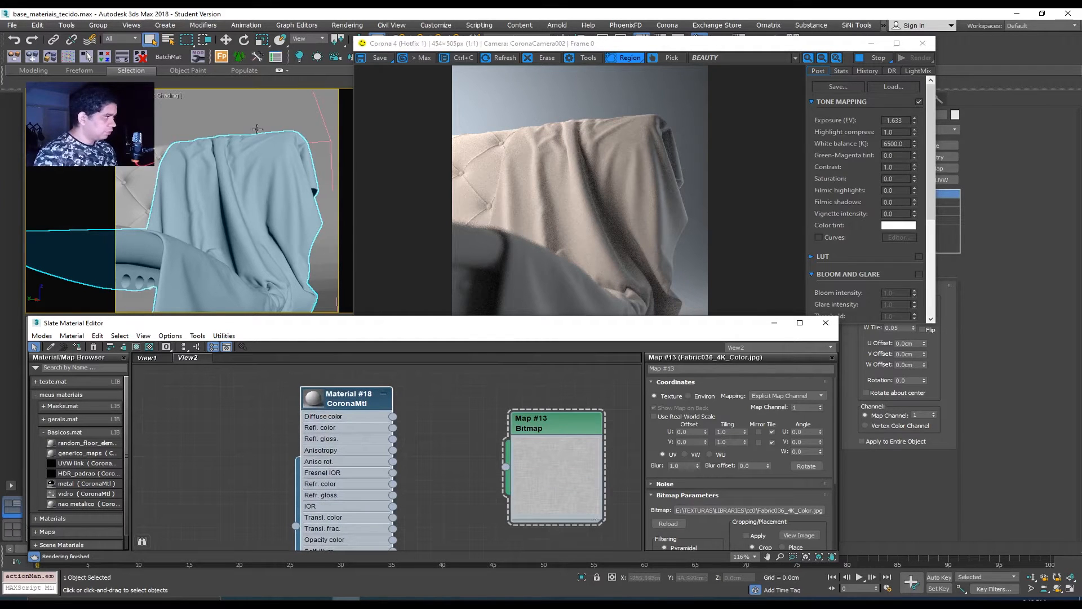
Assign the new CoronaMtl to the selected draped cloth and show the material's parameters.
click(330, 422)
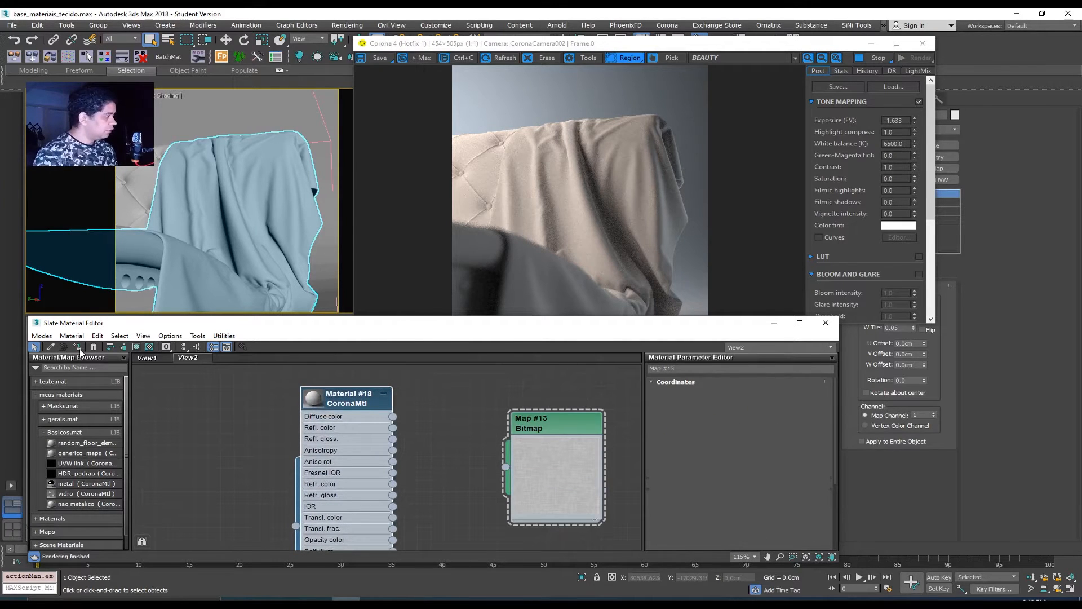
click(79, 348)
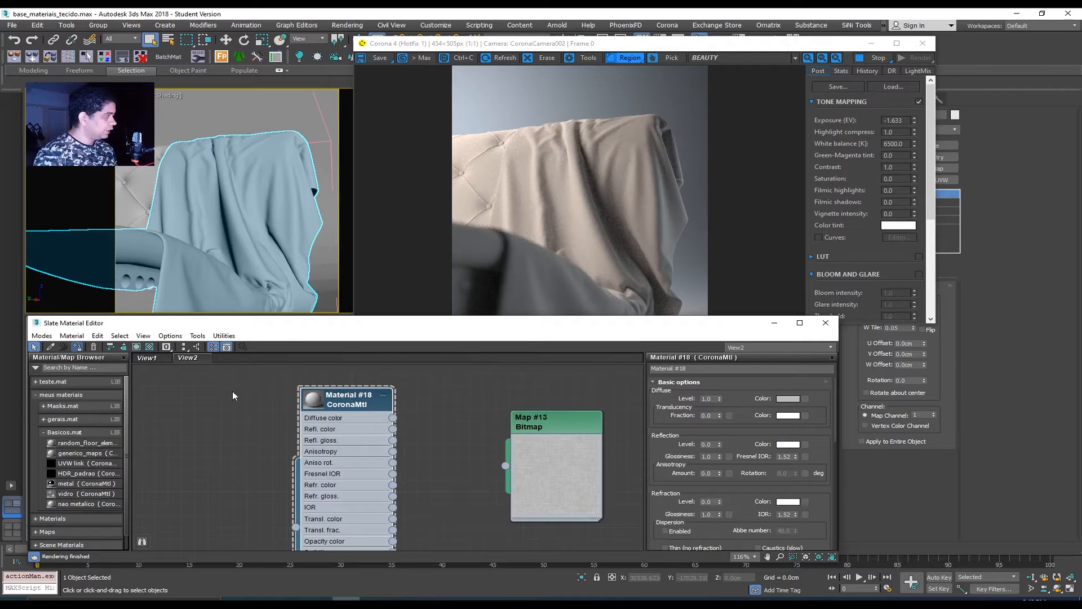
mouse_move(353, 460)
mouse_down()
mouse_move(322, 461)
mouse_move(353, 460)
mouse_up()
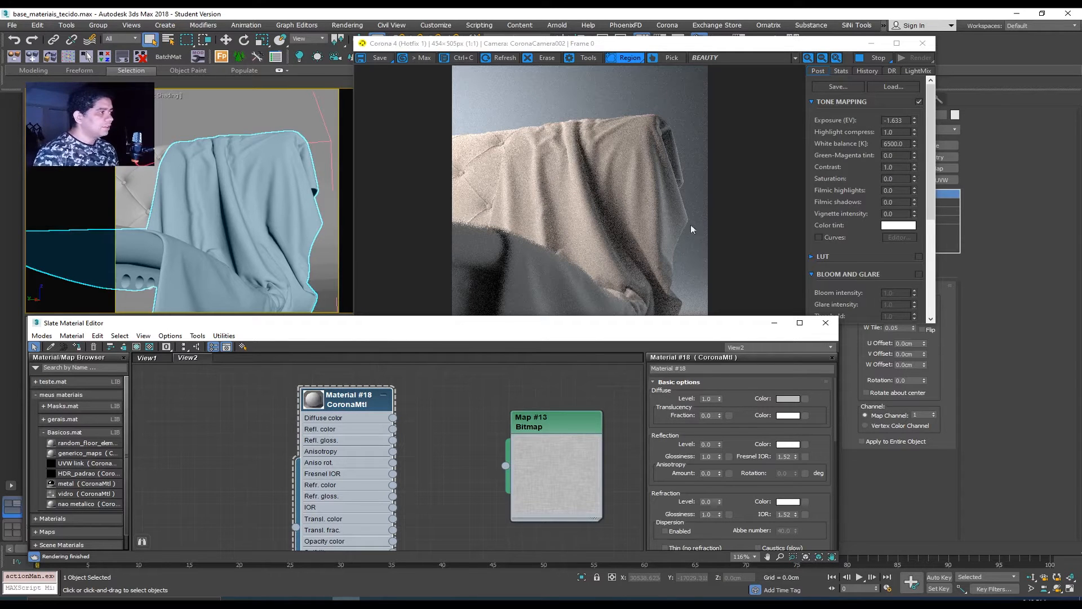
Compare the render with the fabric reference images, and space the CoronaMtl and bitmap nodes farther apart.
click(538, 602)
drag(624, 357, 769, 369)
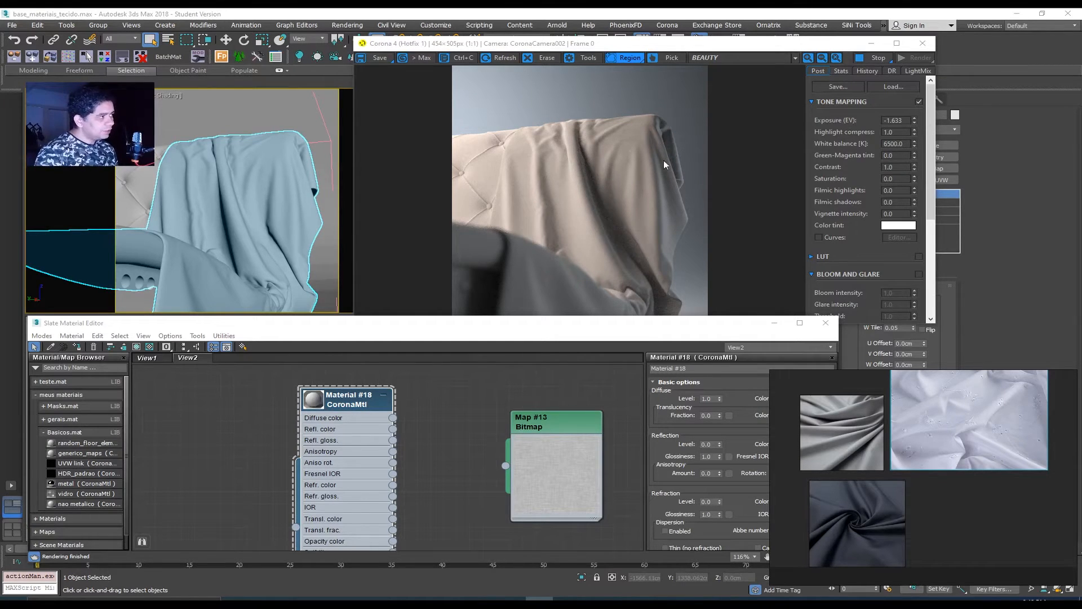
drag(335, 432, 262, 434)
drag(535, 426, 587, 415)
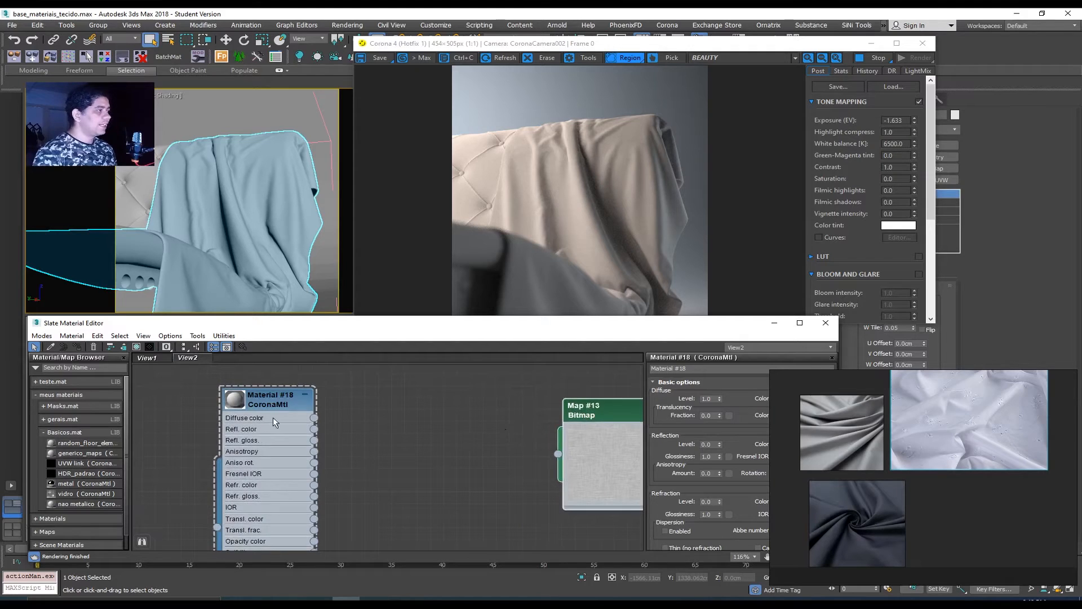
drag(273, 417, 315, 417)
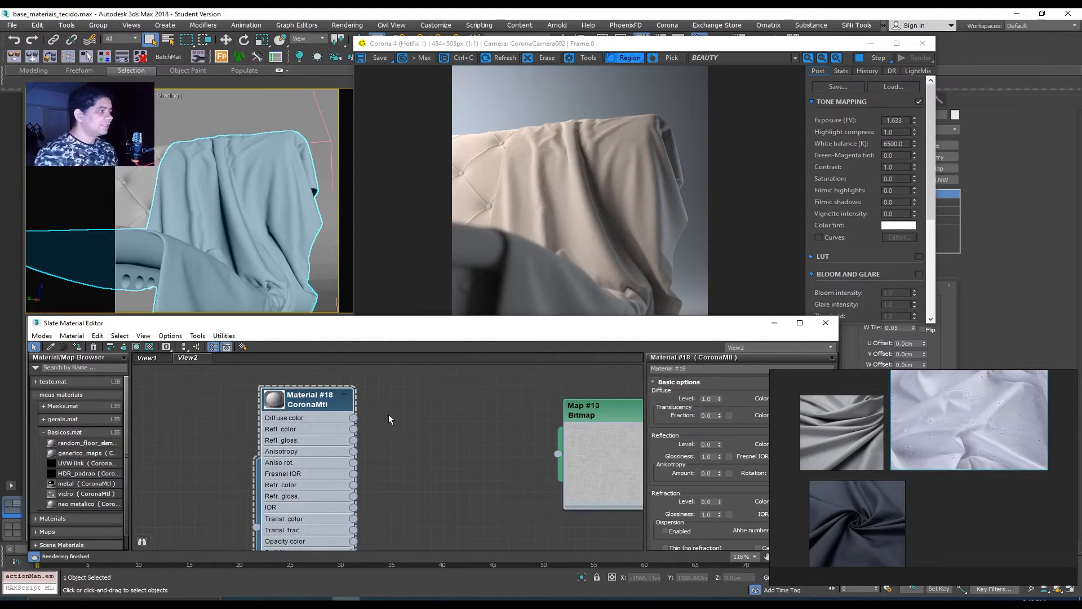
middle_drag(456, 434, 453, 443)
scroll(455, 442, up, 1)
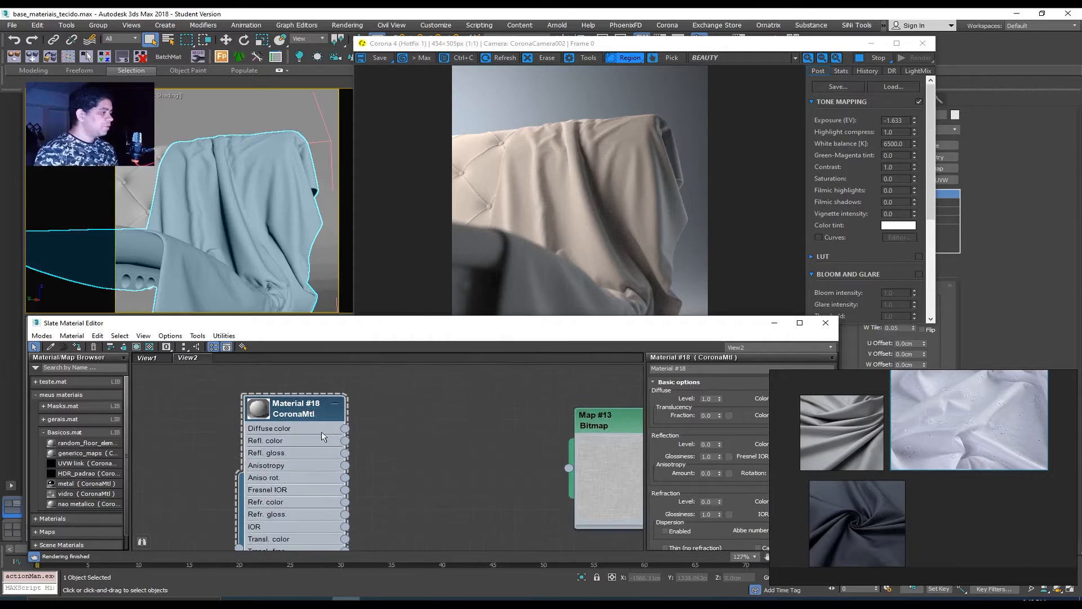
drag(299, 446, 287, 433)
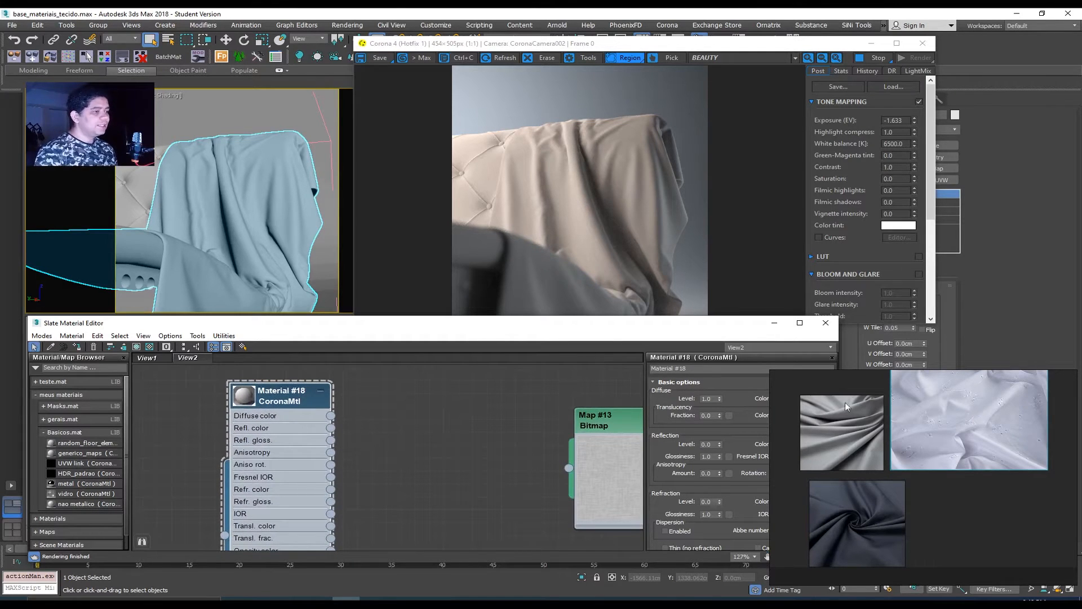
drag(847, 379, 1081, 374)
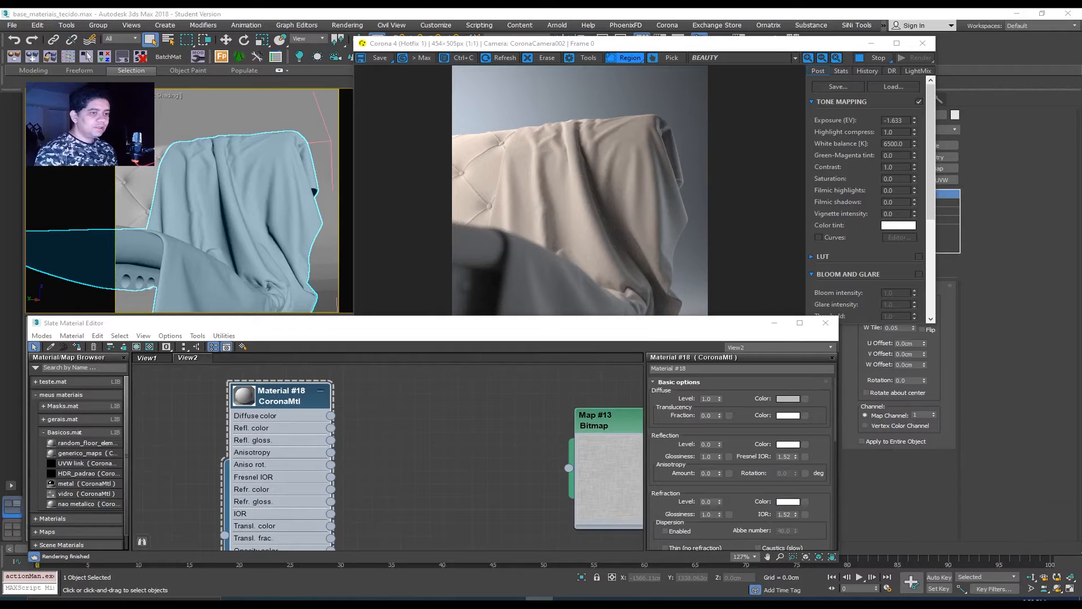
Set the material's reflection level to 1.0 and limit the interactive render to a region over the cloth's right side.
drag(719, 444, 721, 389)
drag(684, 161, 593, 283)
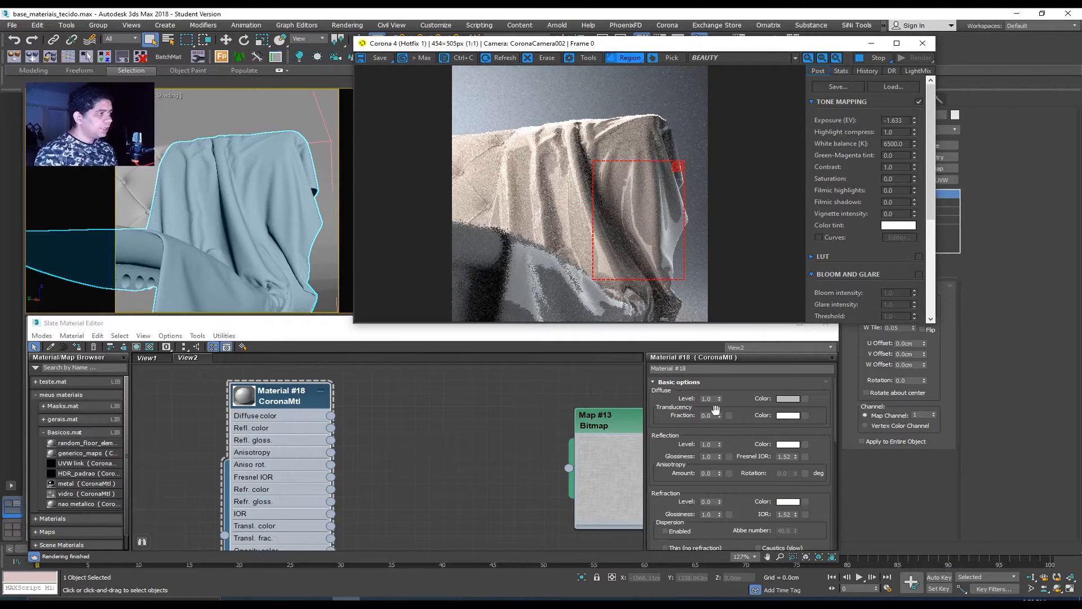
Check the material's PBR mode in the advanced options, and set the reflection glossiness to 0.5.
drag(742, 482, 742, 478)
scroll(742, 478, down, 10)
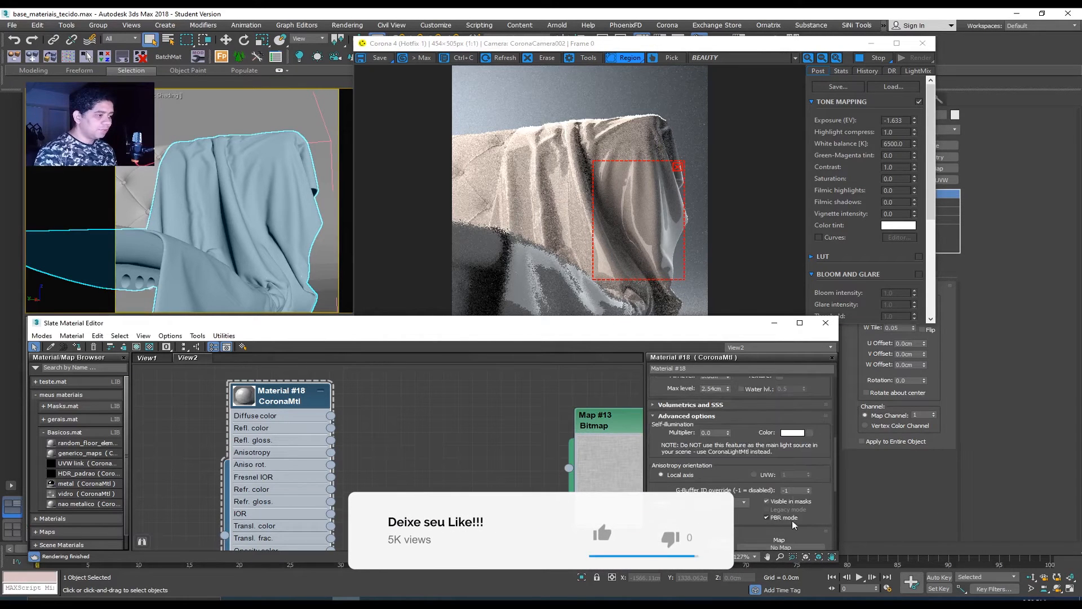
scroll(723, 415, up, 8)
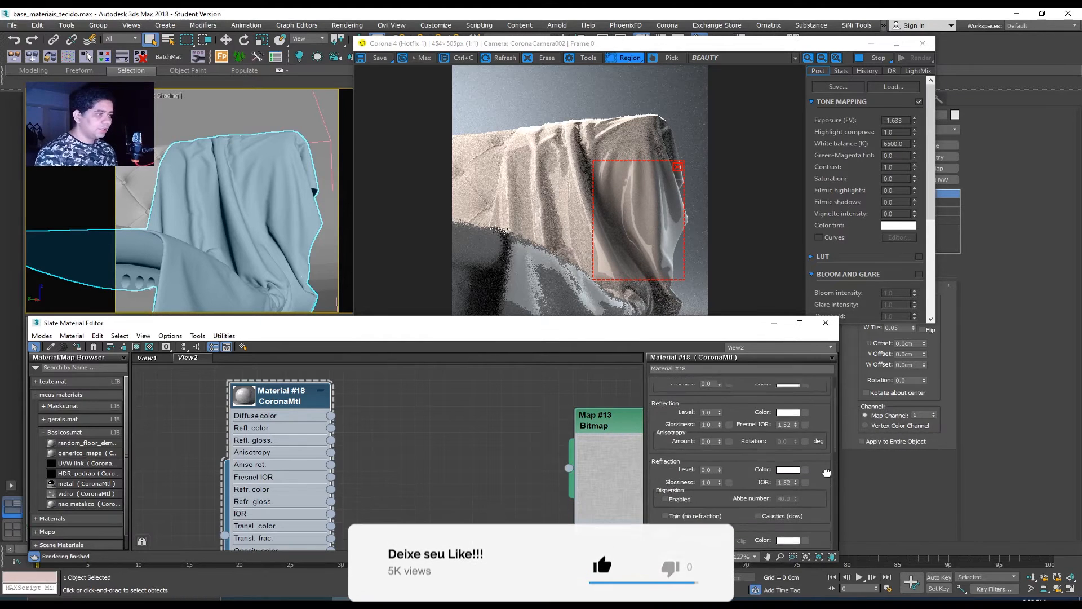
scroll(800, 420, up, 3)
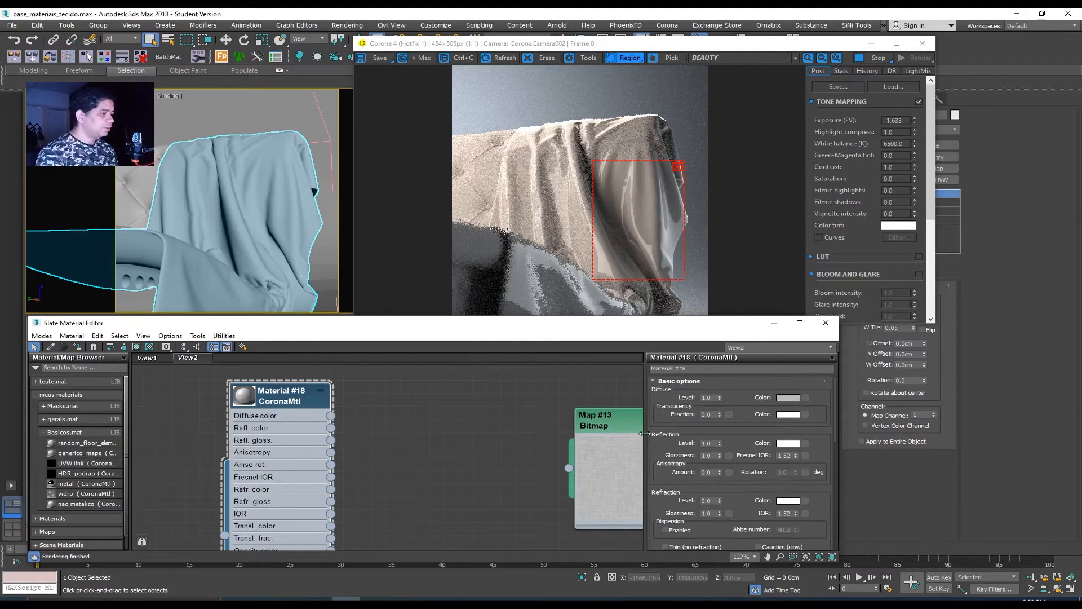
click(712, 456)
text(0.5)
key(Return)
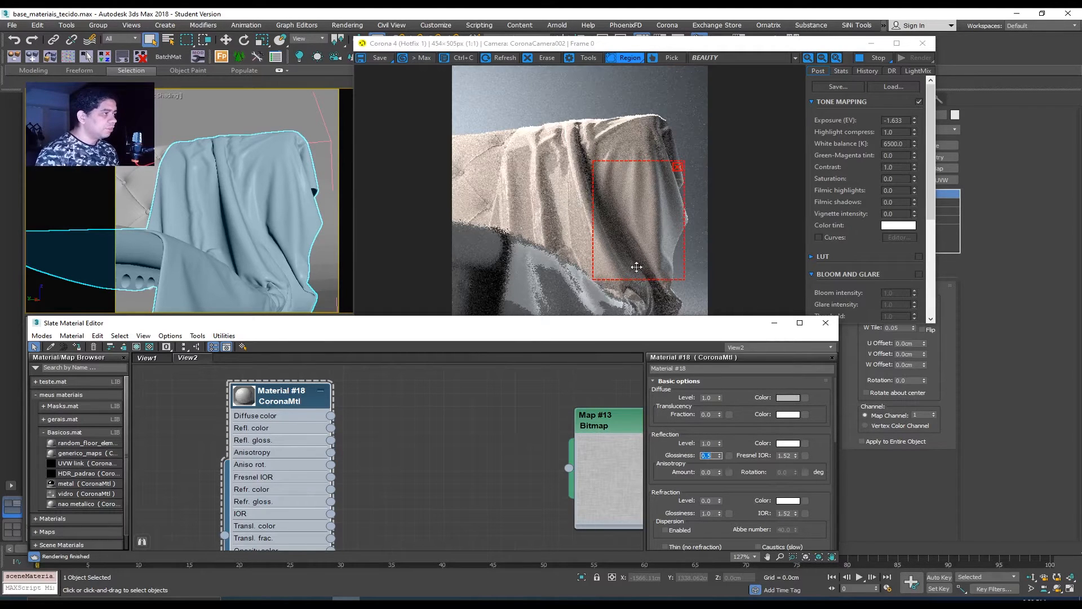
Move the render region across the draped cloth, ending over its upper-right folds, to inspect the softer reflections.
drag(634, 265, 607, 262)
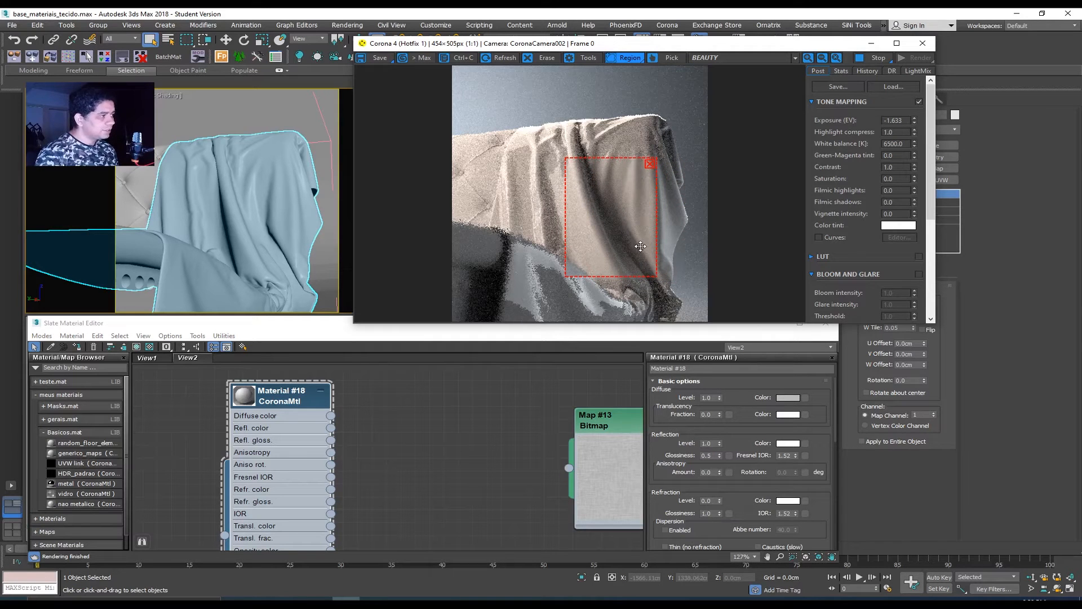
drag(601, 193, 542, 171)
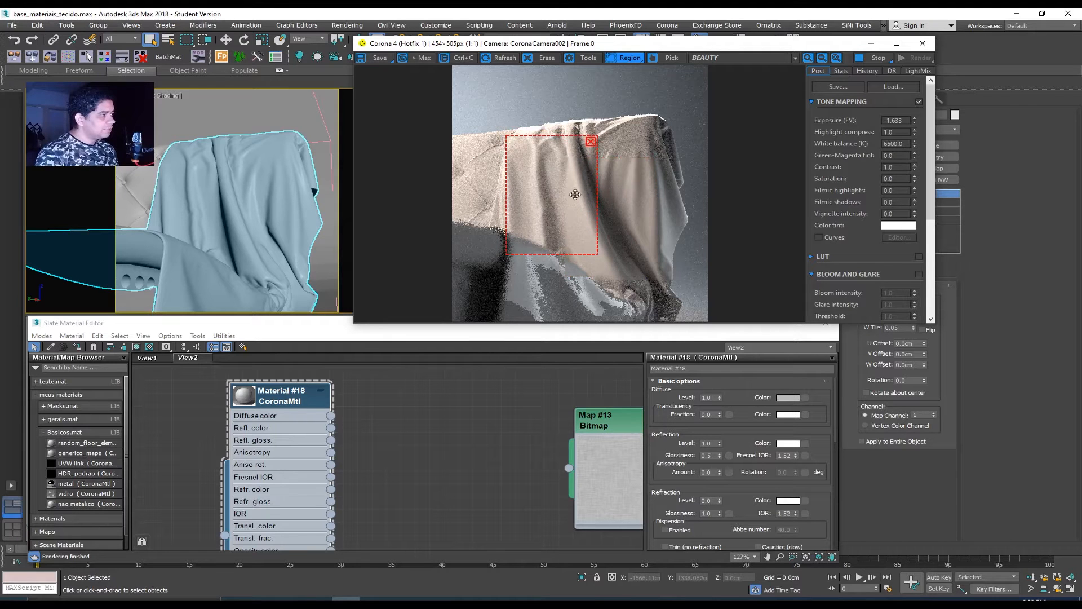
drag(561, 192, 630, 157)
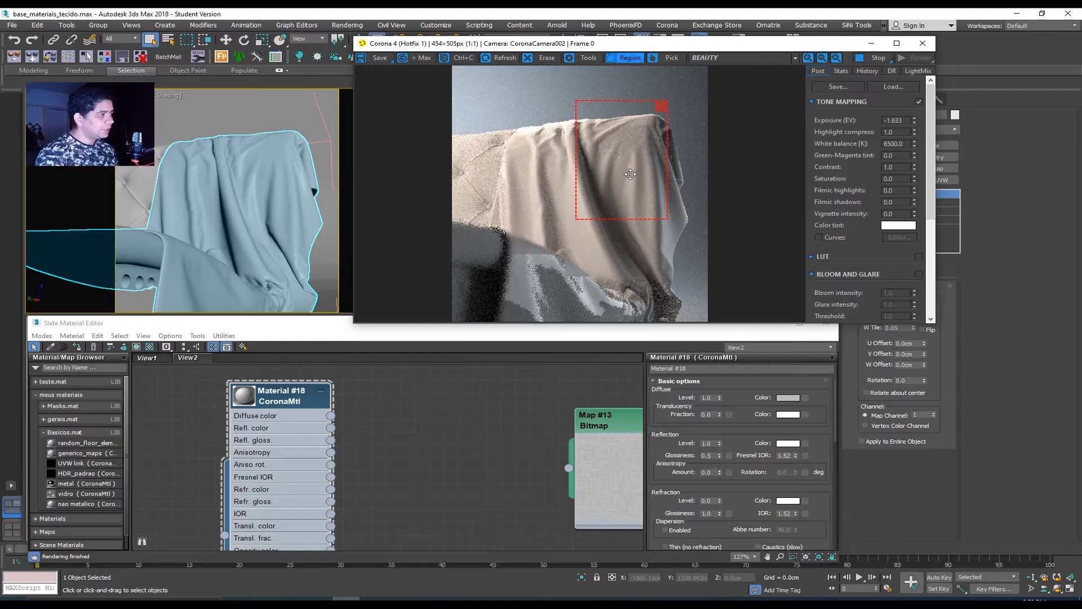
Try a reflection glossiness of 0.2, set it to 0.55 instead, and shift the render region slightly down over the cloth's folds.
click(714, 455)
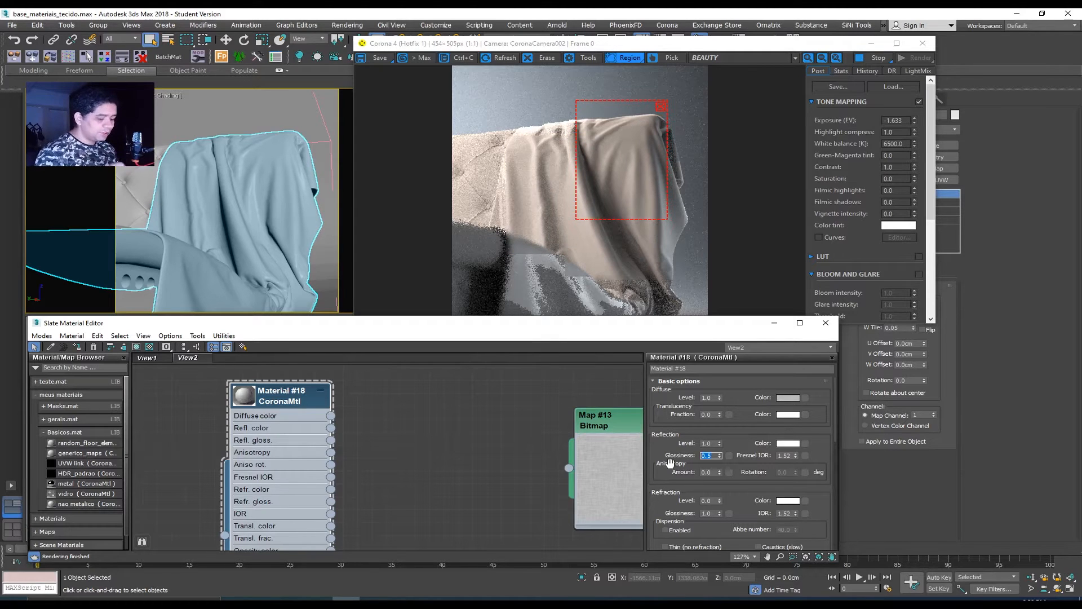
key(BackSpace)
text(.2)
key(Return)
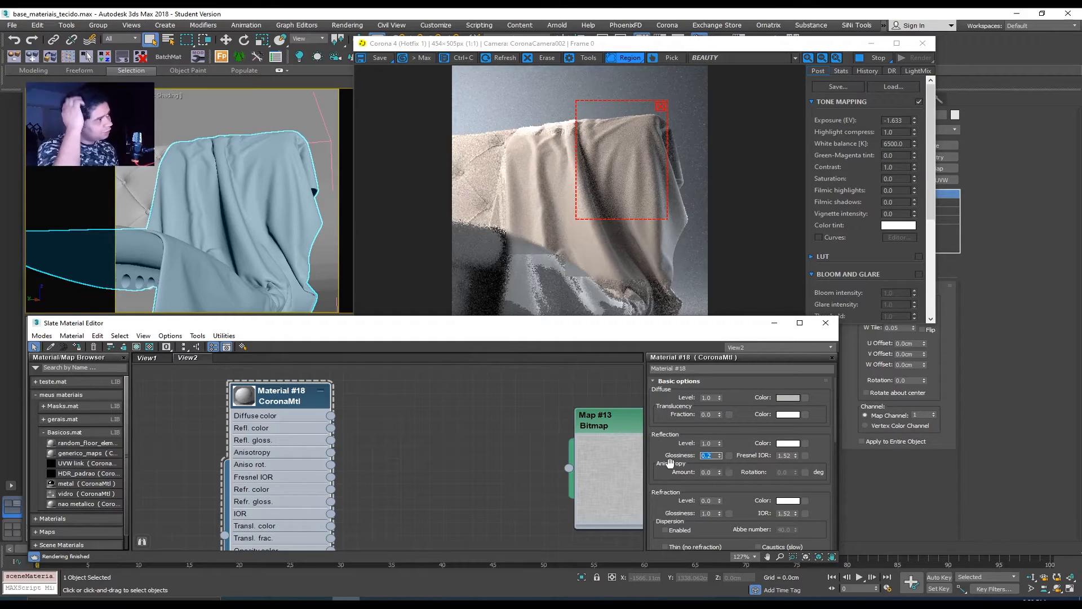
key(BackSpace)
key(Return)
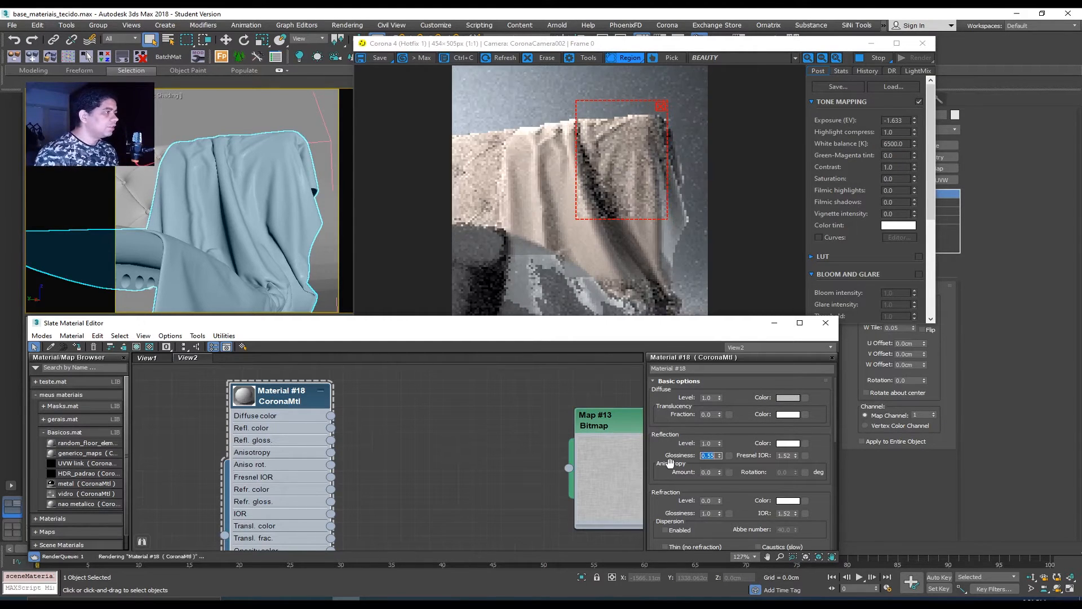
drag(608, 166, 595, 200)
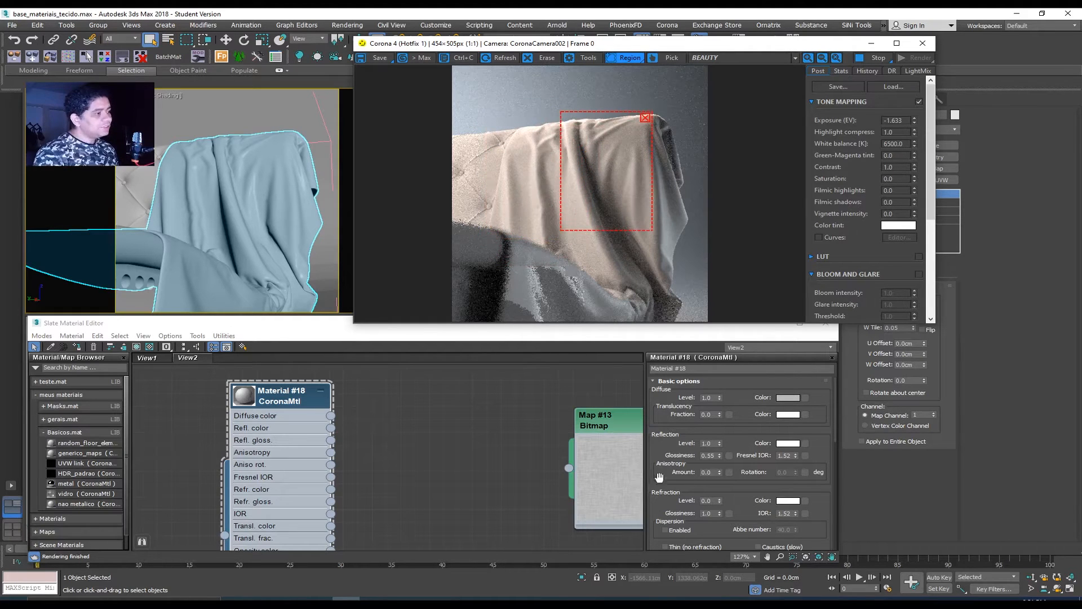
Set the reflection level to 0.0, check the cloth's upper-right folds with the render region, and remove the region.
right_click(719, 442)
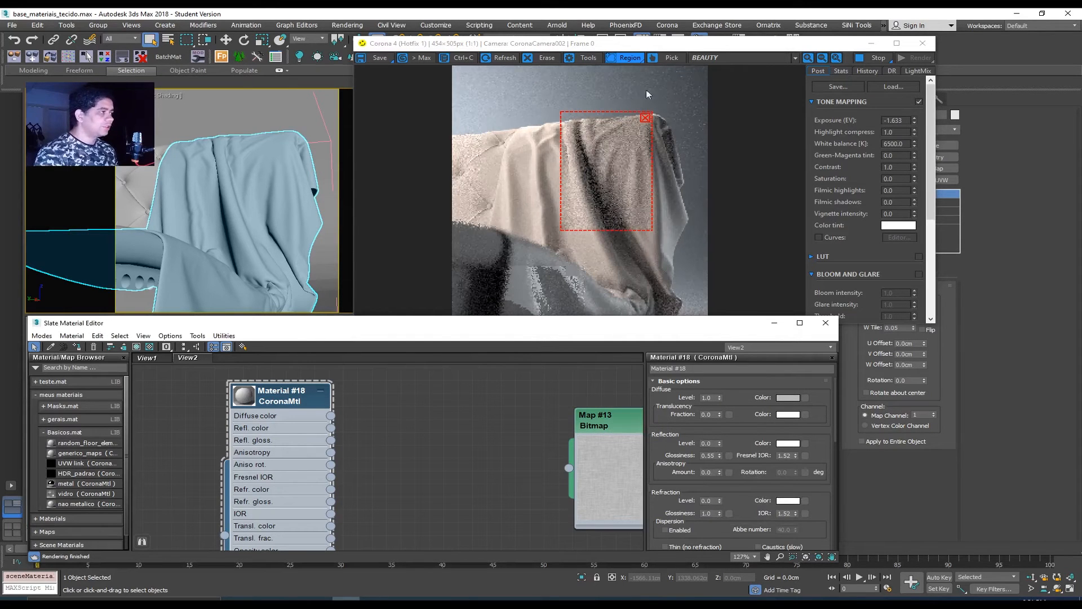
drag(610, 147, 660, 136)
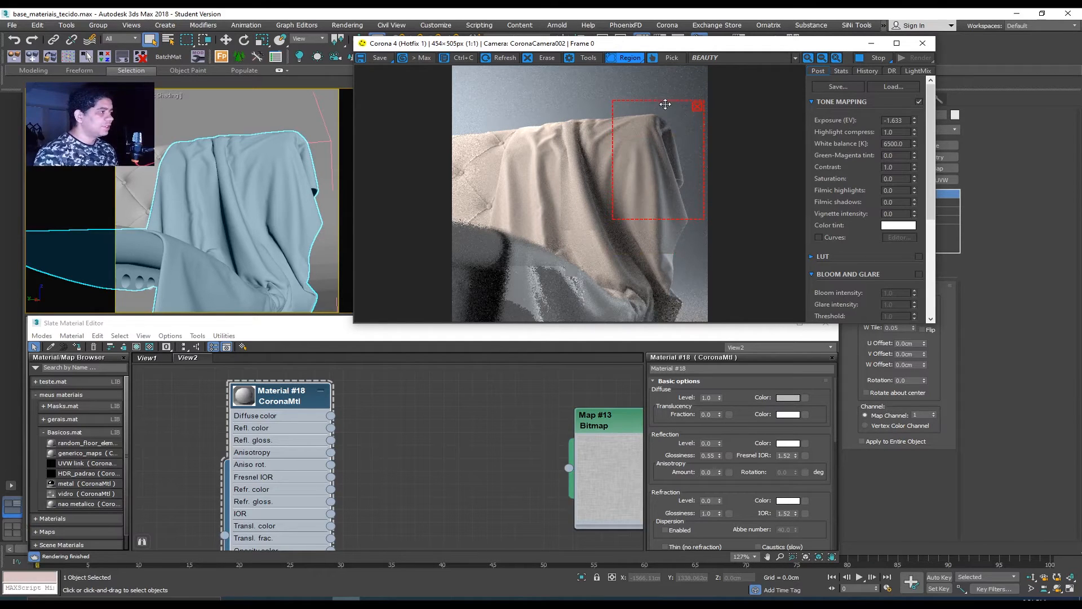
click(697, 107)
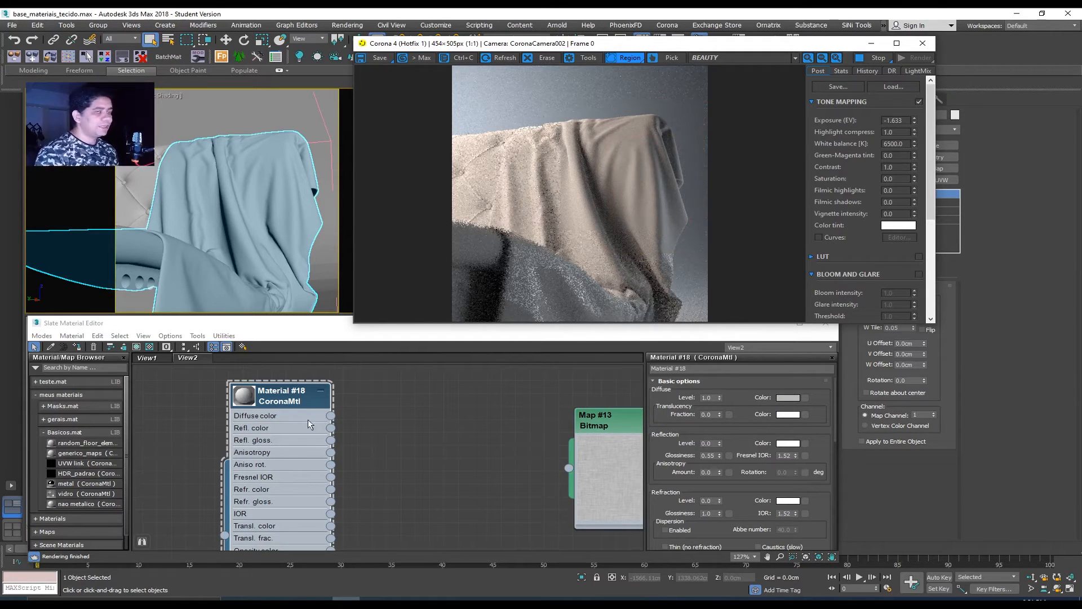
Add a Falloff map beside the CoronaMtl node and connect it to the material's diffuse color.
right_click(379, 427)
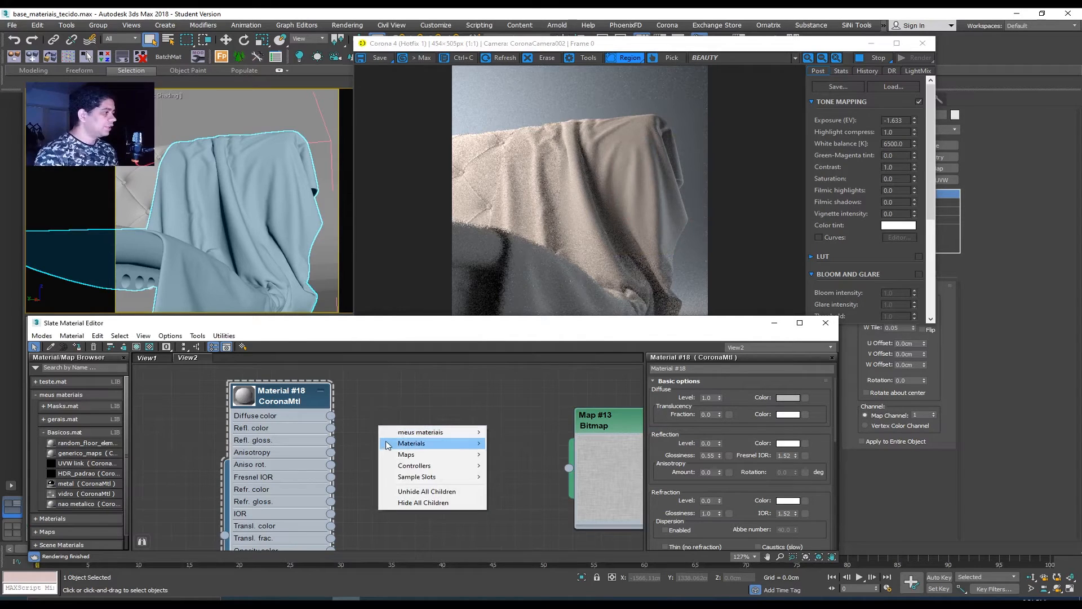
mouse_move(402, 455)
mouse_move(516, 460)
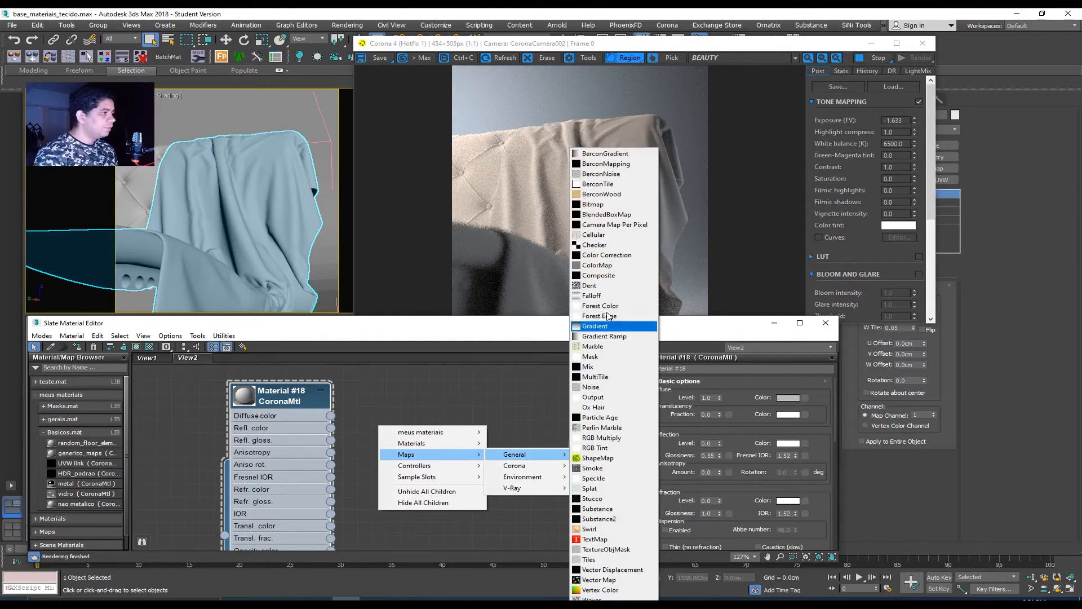
click(591, 295)
drag(414, 410, 332, 416)
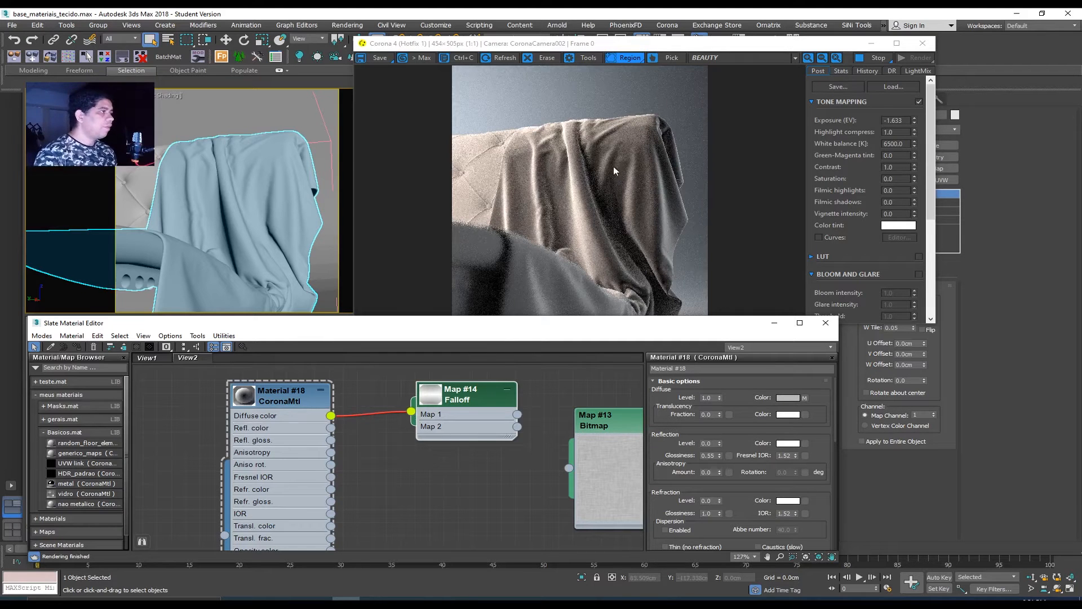
Limit the interactive render to a region over the cloth's upper folds to inspect the Falloff effect.
drag(657, 109, 545, 243)
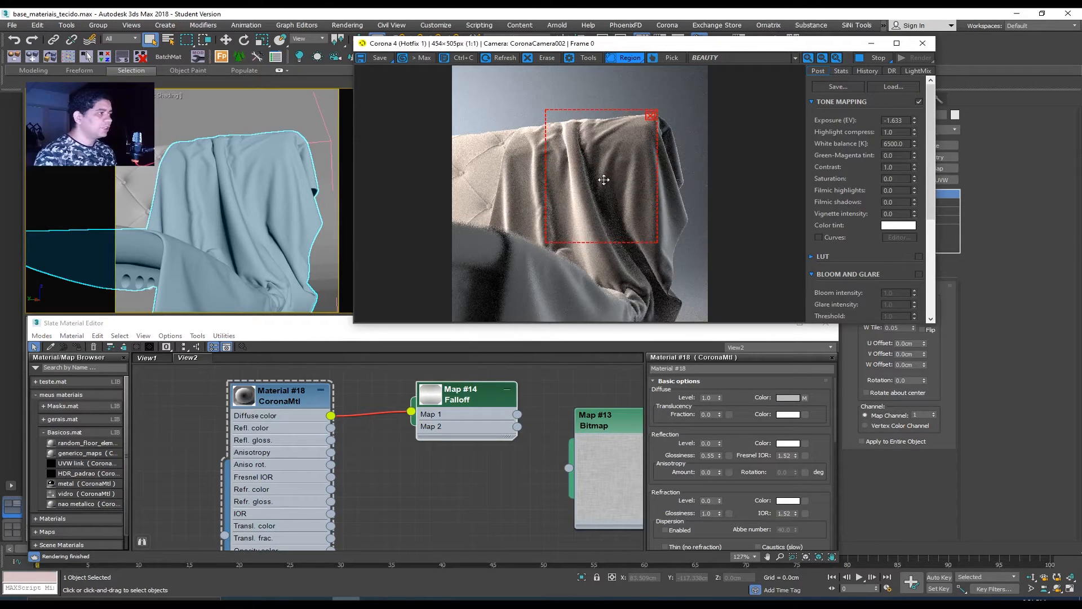
scroll(605, 180, up, 3)
scroll(587, 186, down, 3)
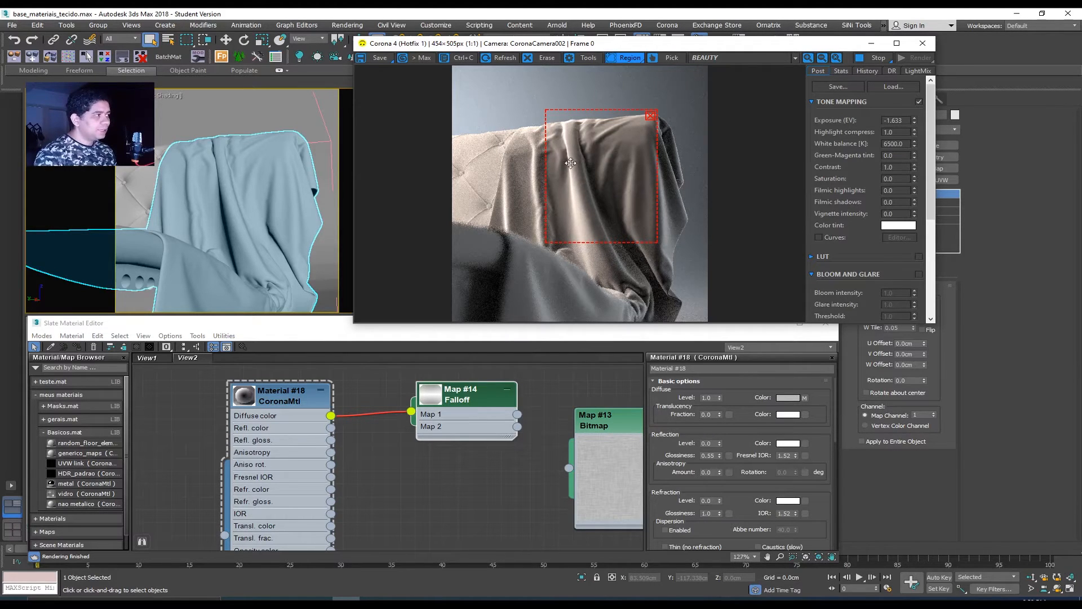
Compare the rendered folds with the grey and embroidered white fabric references, examining how the shading changes across the folds.
right_drag(1081, 459, 790, 455)
scroll(637, 404, up, 5)
middle_drag(700, 367, 785, 417)
drag(758, 433, 750, 445)
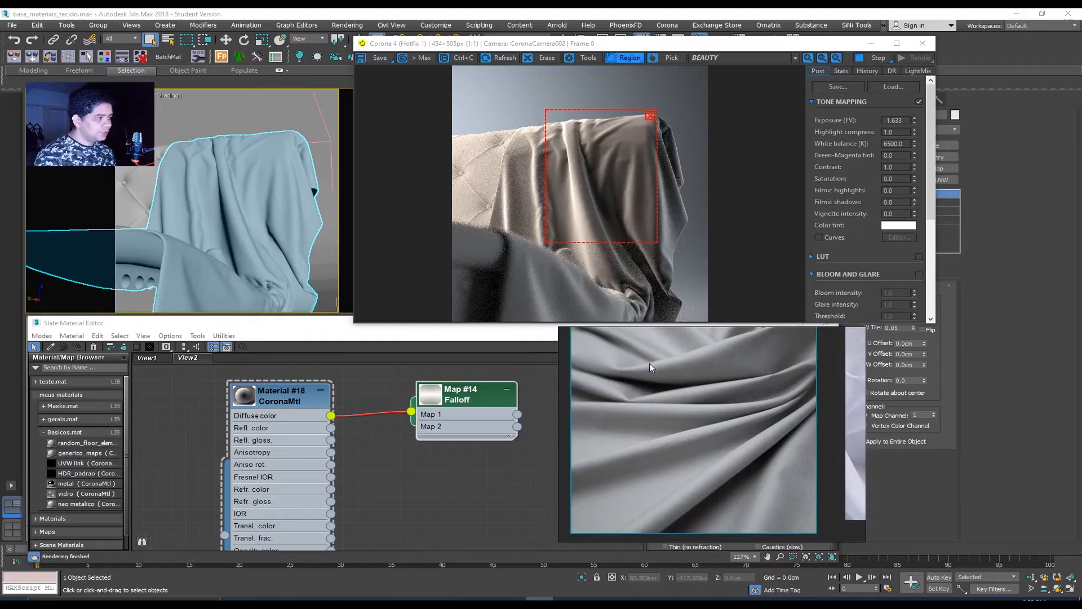
scroll(649, 367, down, 4)
scroll(605, 449, up, 6)
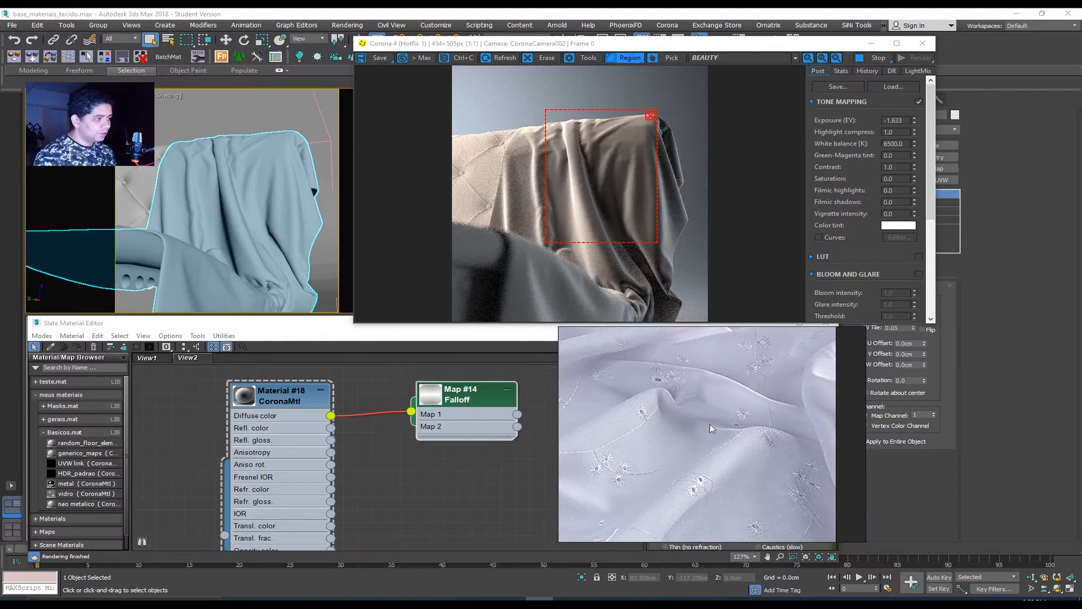
middle_drag(692, 431, 648, 434)
middle_drag(718, 403, 732, 426)
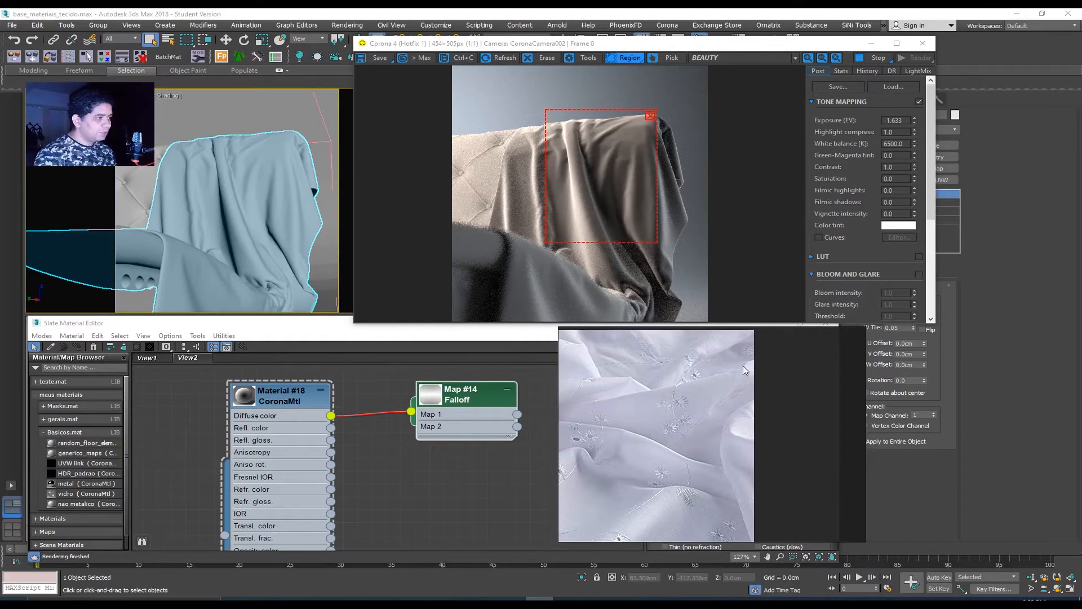
scroll(719, 389, up, 2)
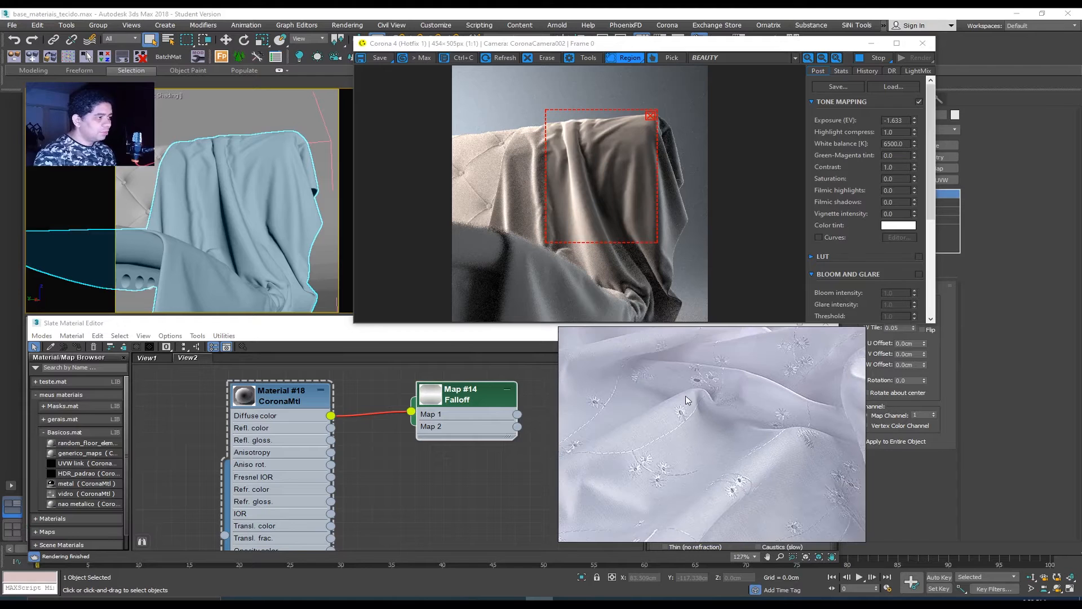
scroll(679, 406, down, 2)
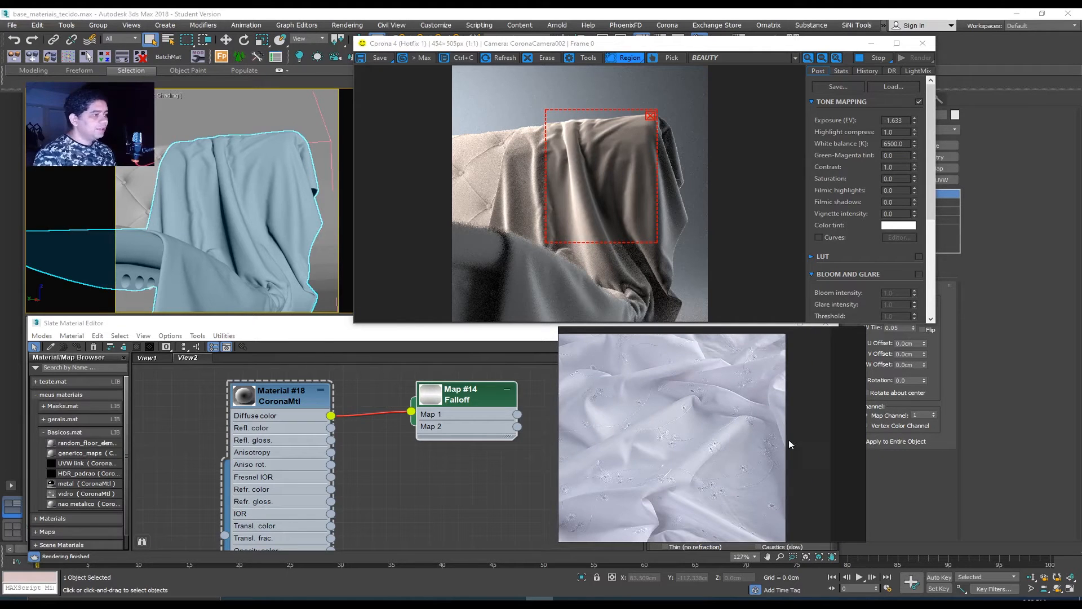
right_drag(843, 392, 1081, 456)
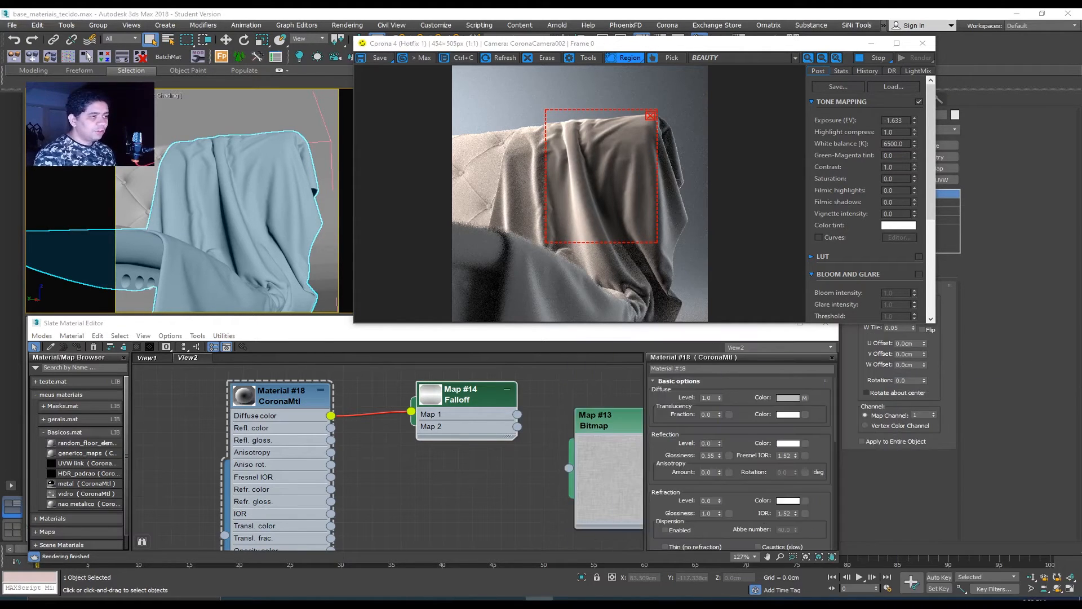
Open the Falloff map's parameters and try a pure blue front color with a Blue value of 238.
double_click(470, 410)
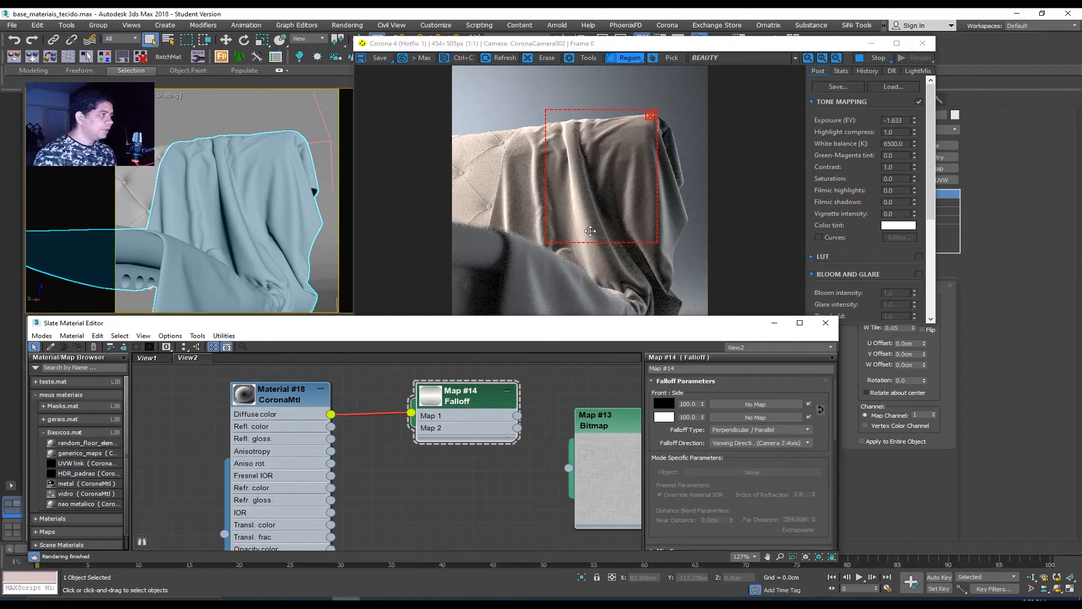
click(664, 403)
drag(394, 95, 432, 95)
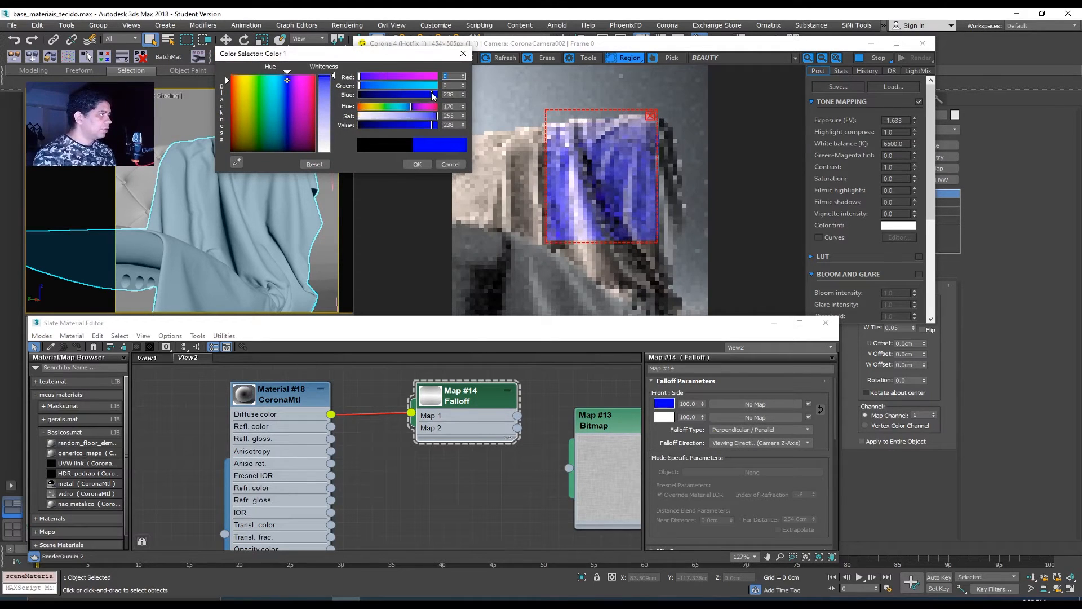
click(417, 165)
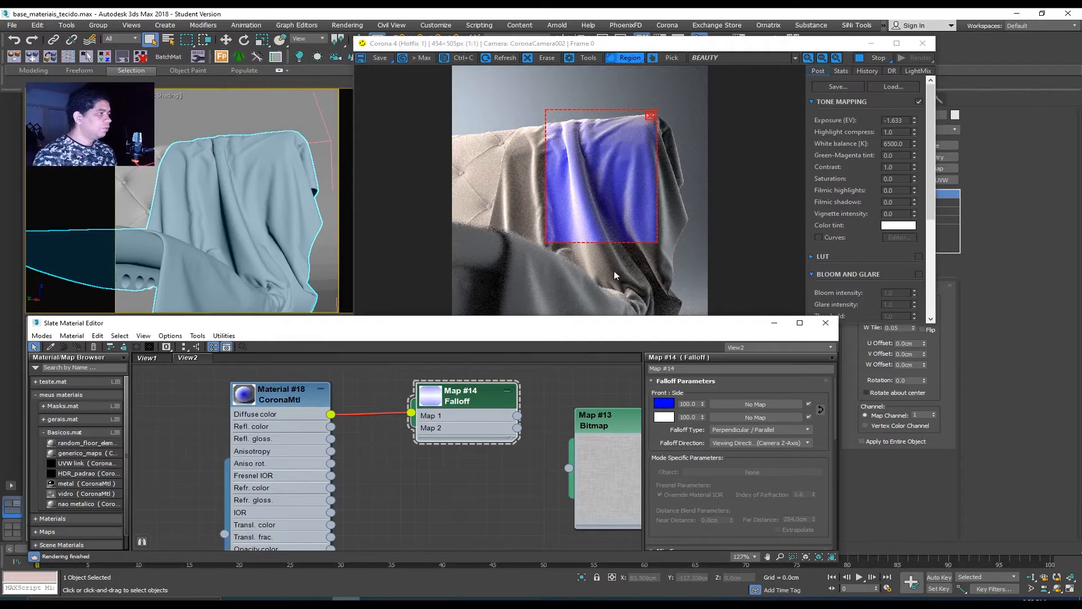
Return the Falloff map's front color to black by raising its blackness.
click(666, 403)
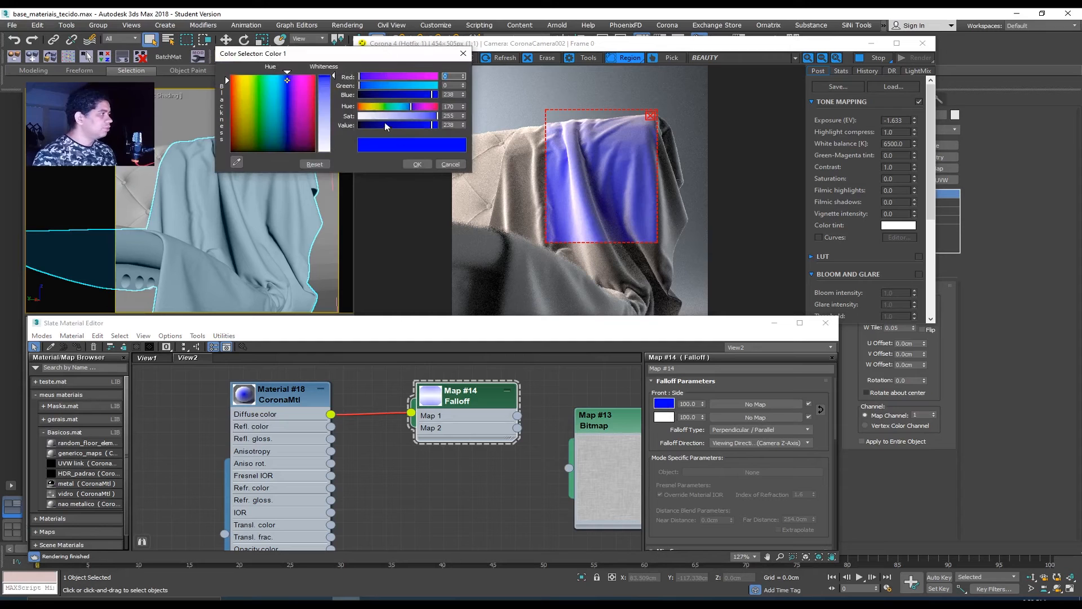
drag(227, 80, 225, 147)
click(417, 164)
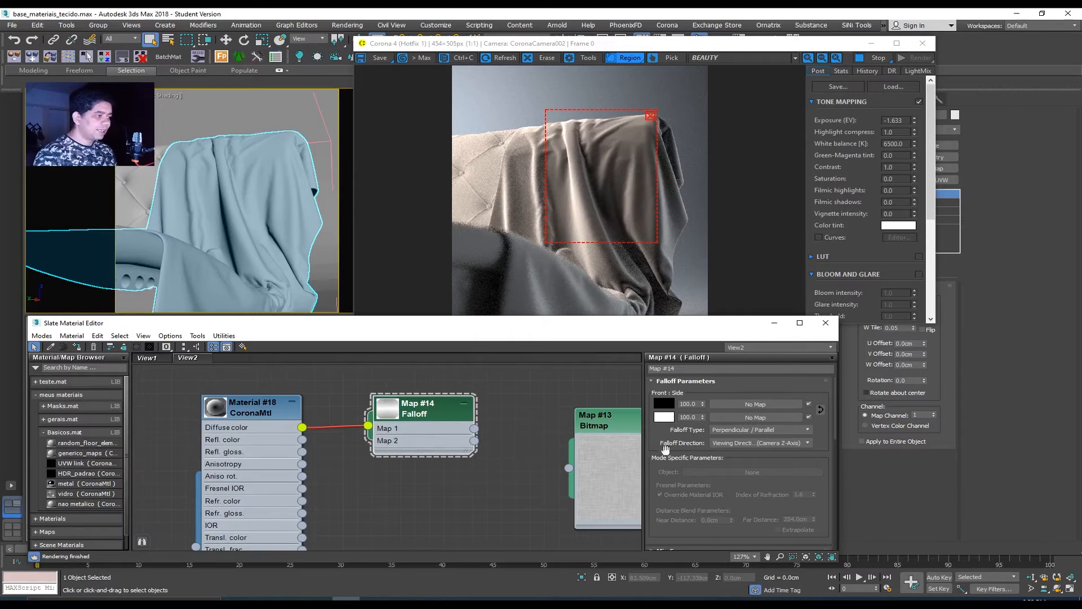
In the Falloff map's mix curve, try the Corner type on the upper end point, and set it to Bezier-Corner.
drag(834, 393, 837, 446)
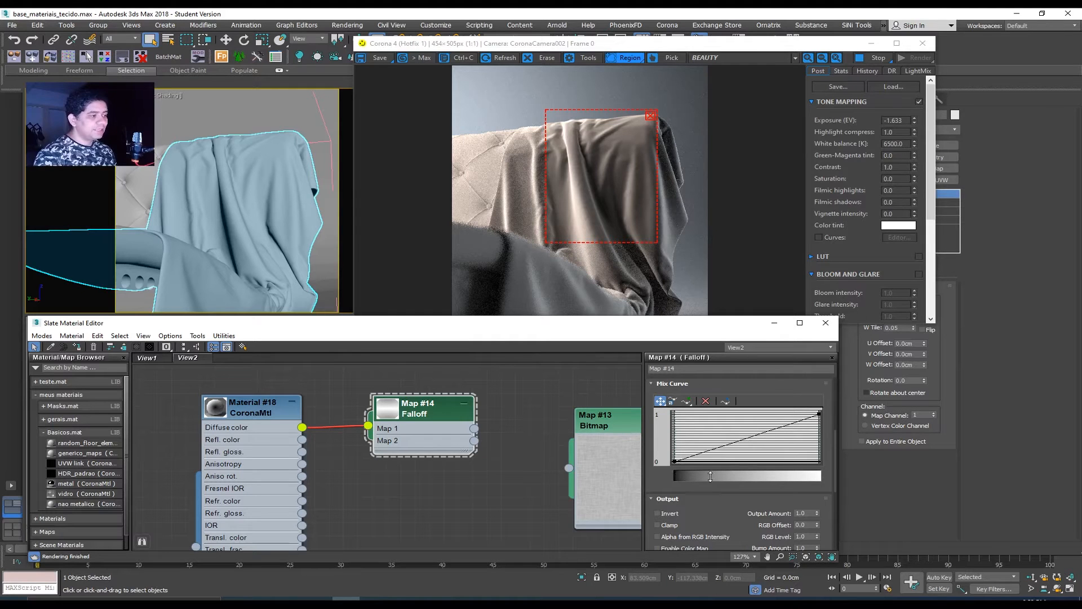
right_click(816, 414)
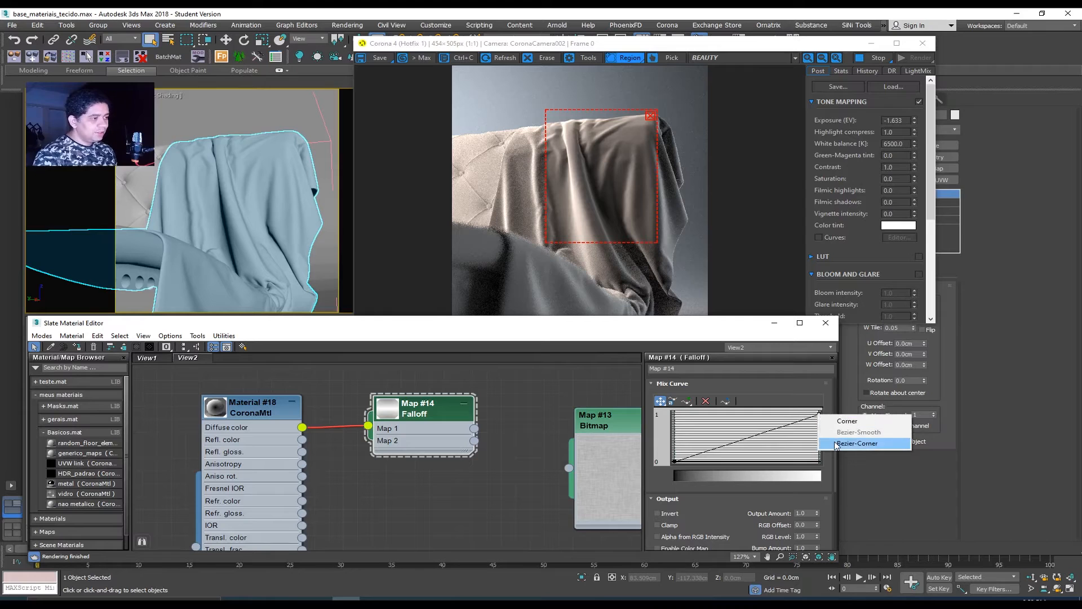
click(840, 421)
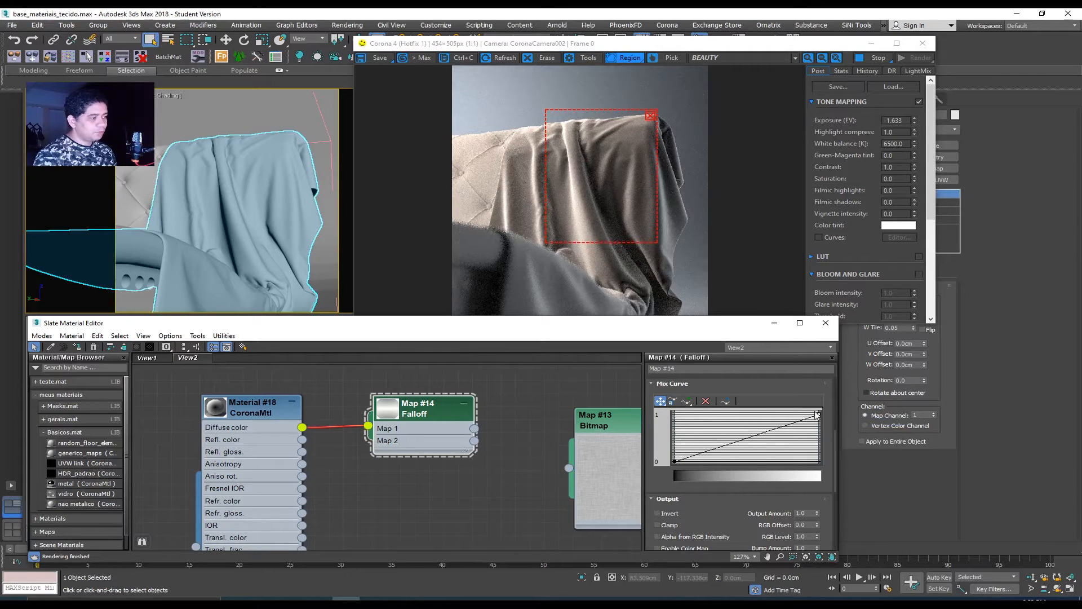
right_click(818, 413)
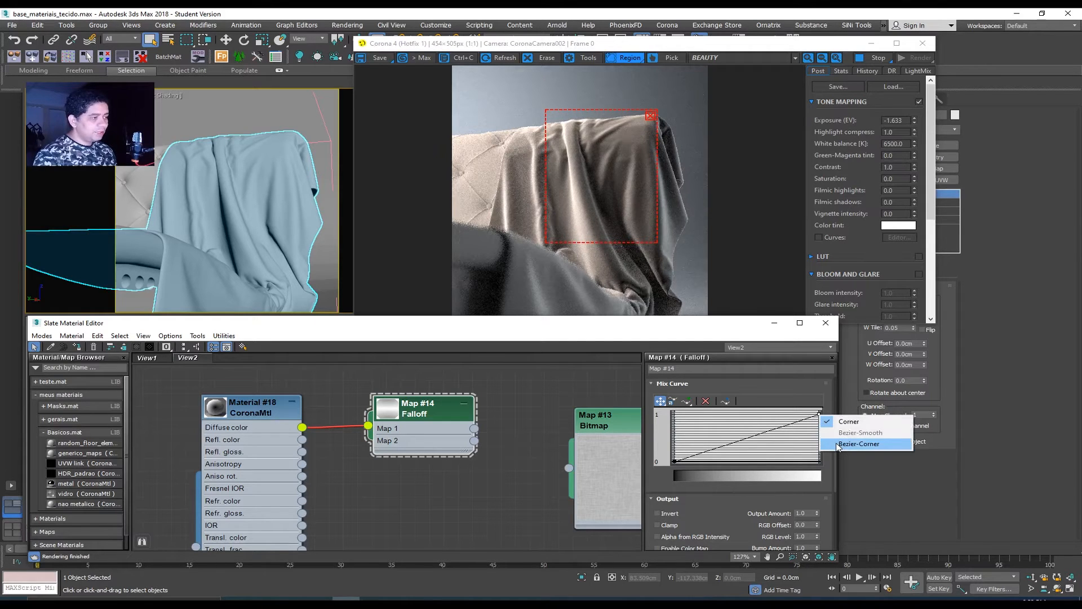
click(858, 443)
Bend the mix curve with the upper end point's handle, trying low and high arcs and ending with a low curve rising steeply at its end.
drag(803, 420, 810, 469)
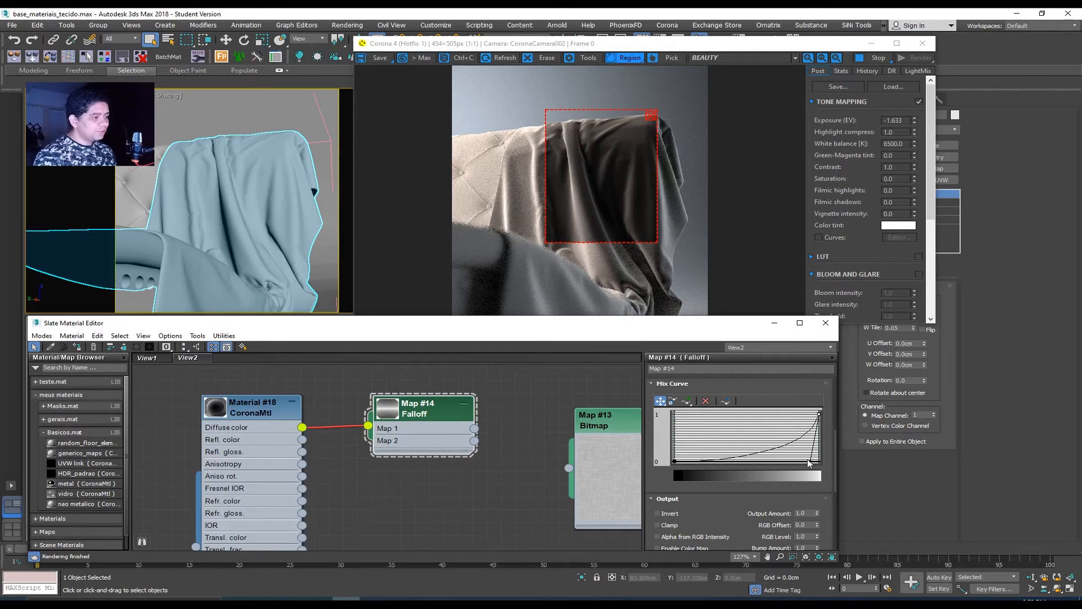
drag(812, 460, 679, 413)
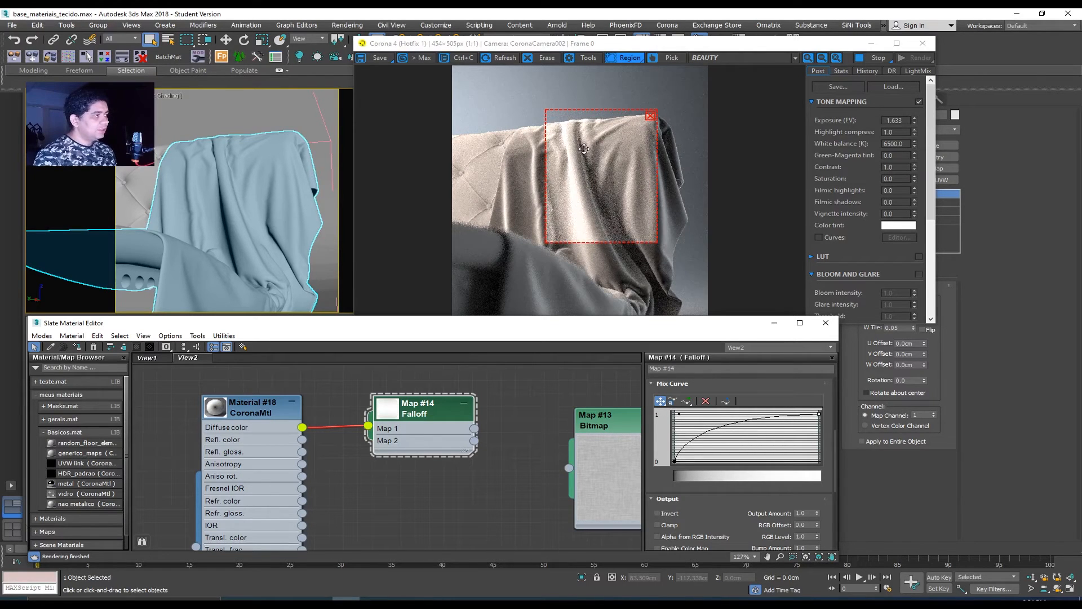
drag(680, 414, 787, 459)
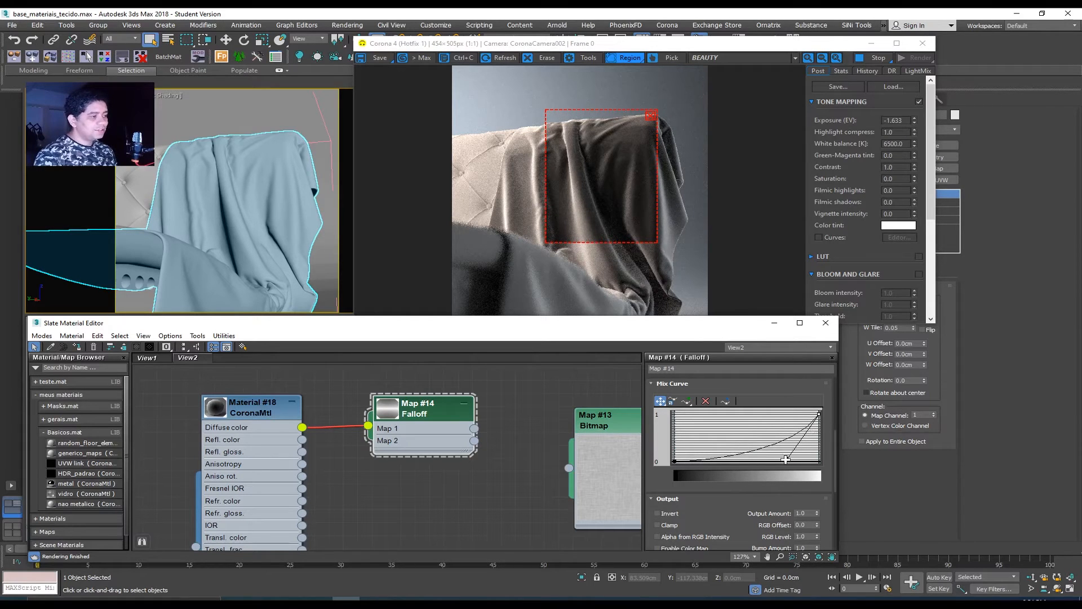
drag(787, 458, 841, 469)
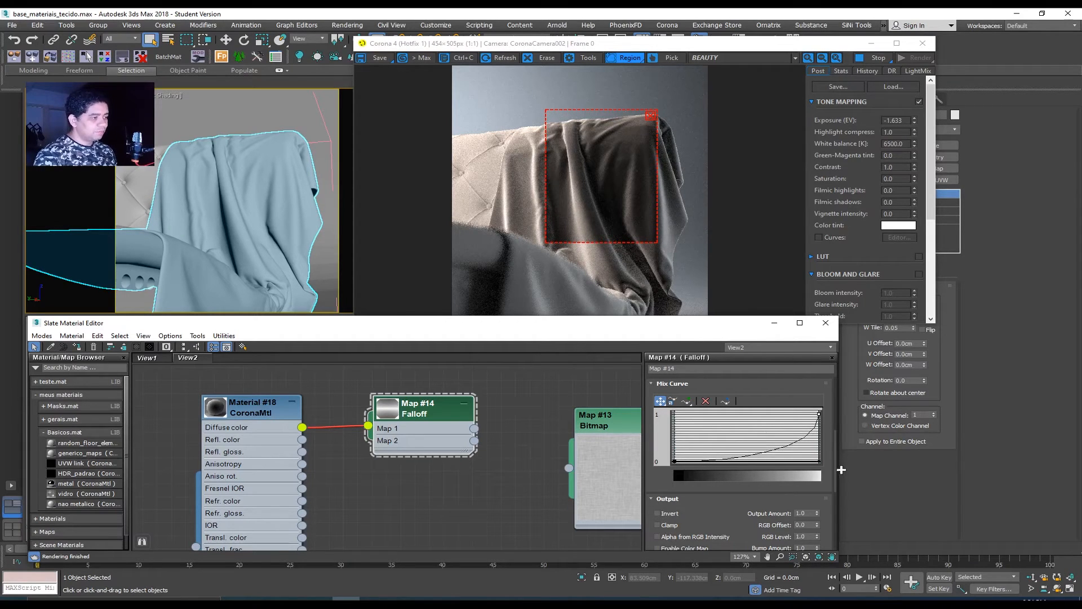
Set the mix curve's start point to Bezier-Corner, try raising its handle, and leave it low and short near the start.
right_click(674, 460)
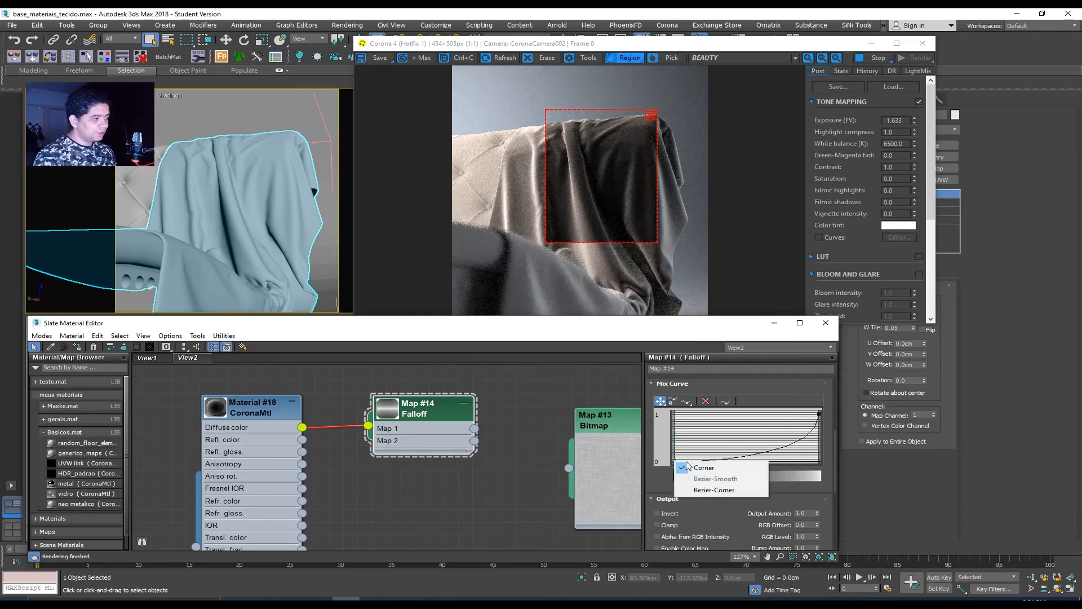
click(714, 490)
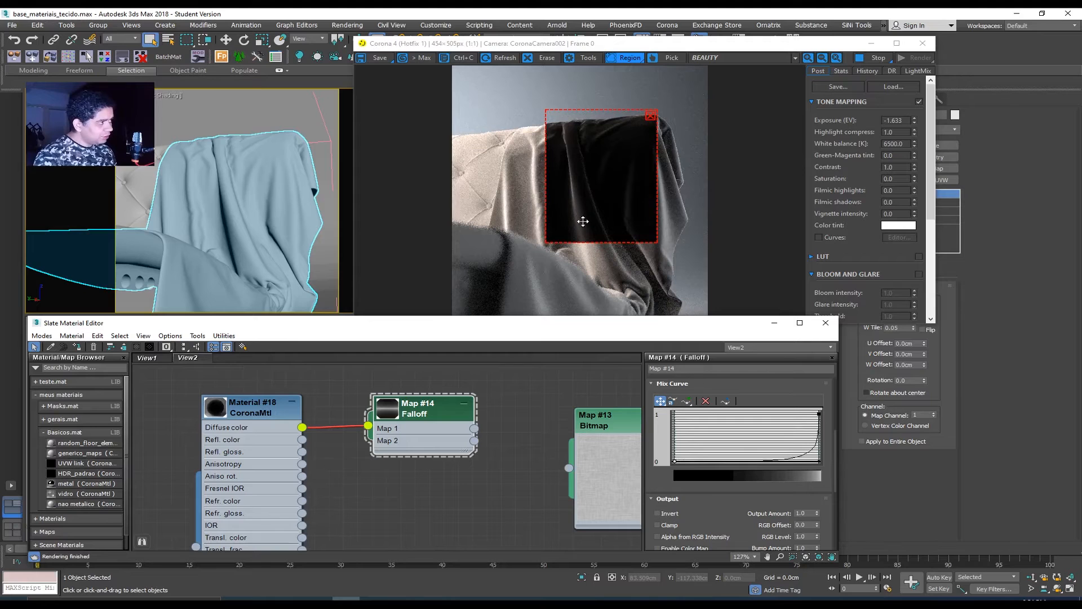
drag(773, 461, 683, 414)
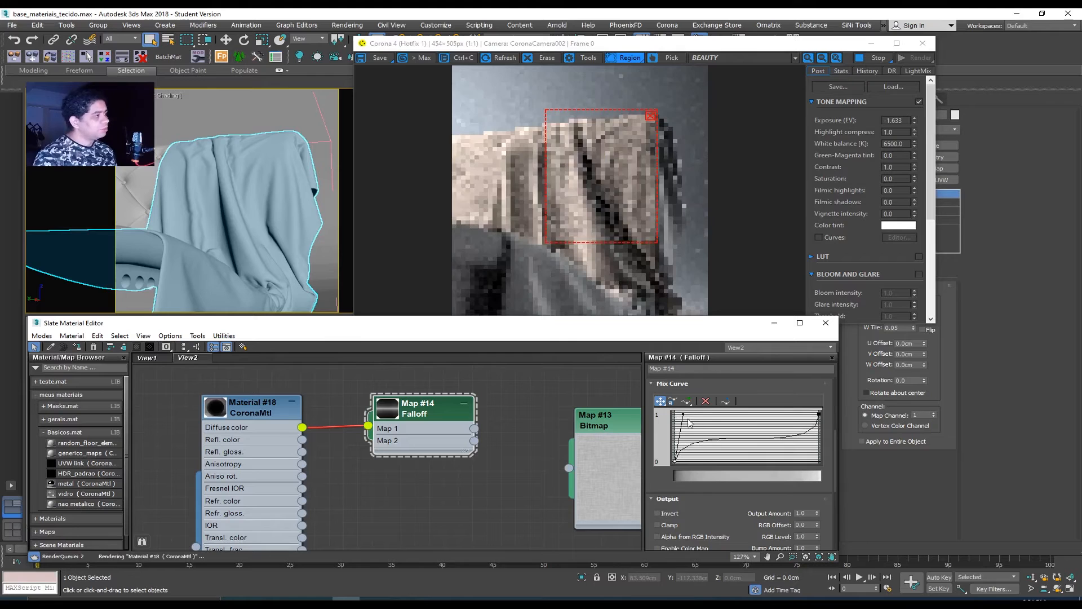
drag(683, 415, 688, 465)
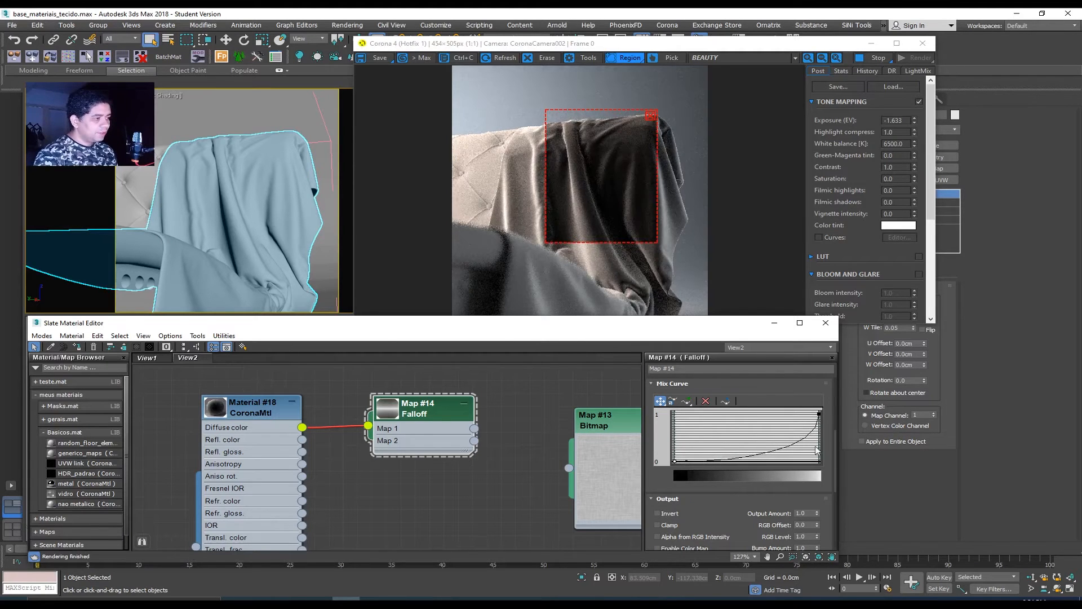
Reset the Falloff mix curve, set its upper end point to Bezier-Corner, and pull the handle down for a low curve rising steeply at its end.
click(725, 401)
right_click(818, 414)
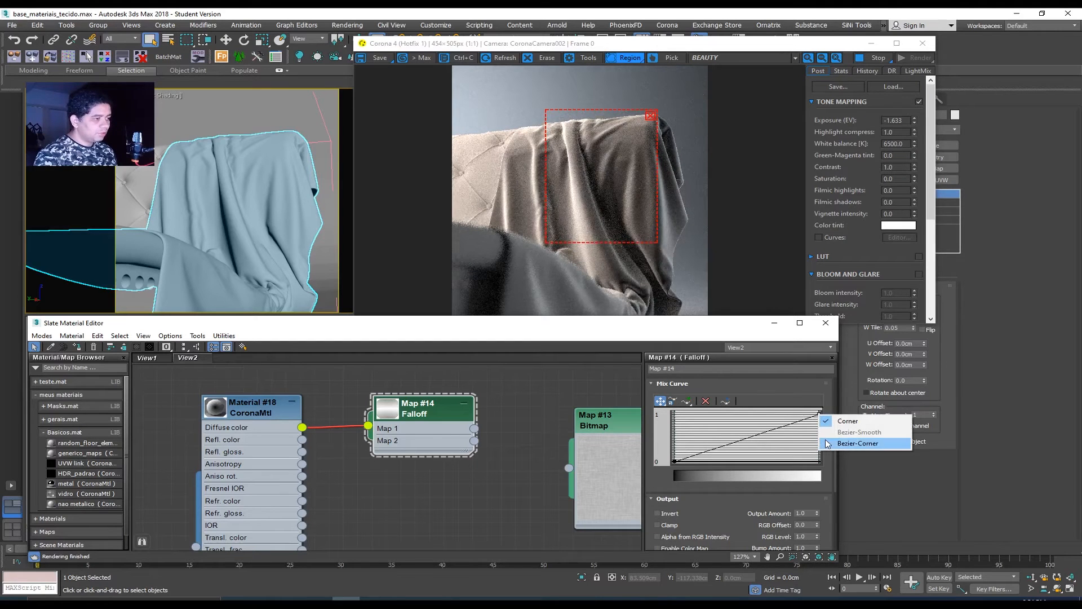
click(870, 443)
mouse_move(817, 415)
mouse_down()
mouse_move(791, 446)
mouse_move(816, 422)
mouse_up()
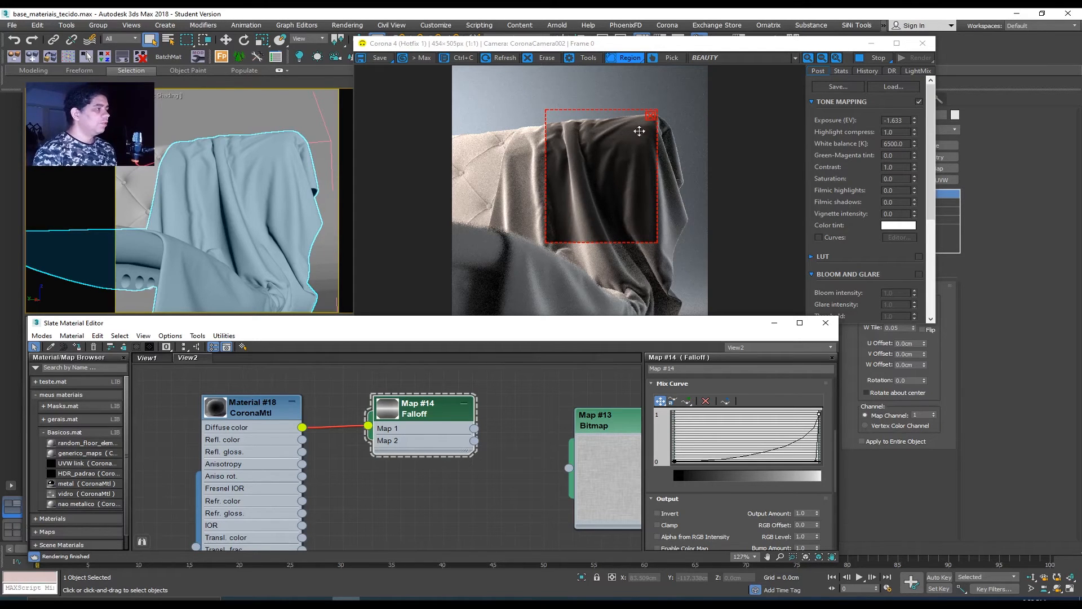
Connect the fabric Bitmap node to the Falloff map's Map 1 input and place it beside the Falloff node.
scroll(563, 402, down, 2)
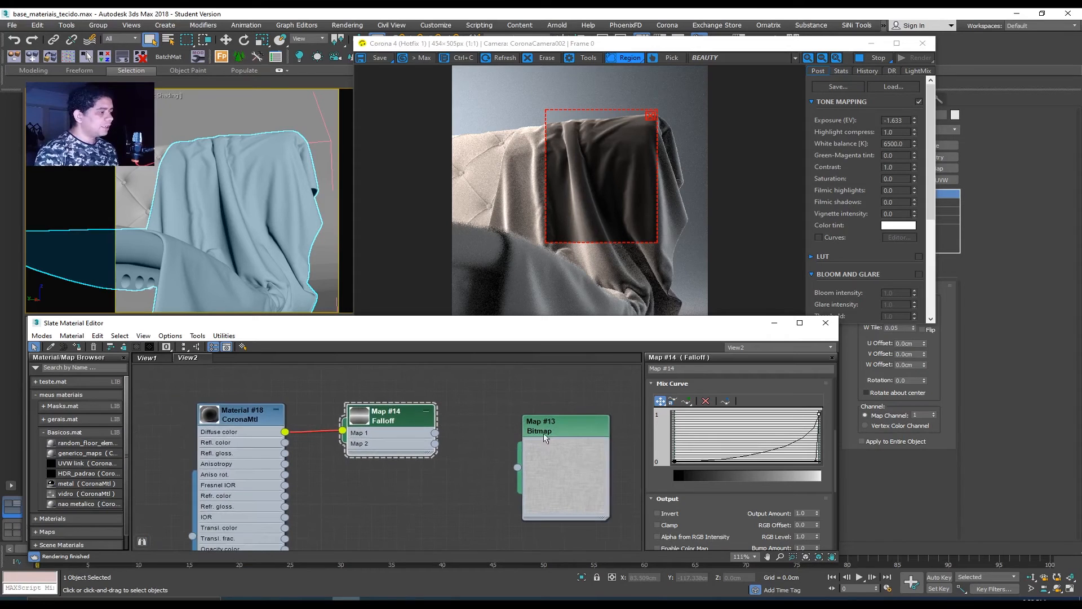
drag(556, 434, 547, 401)
drag(516, 406, 508, 434)
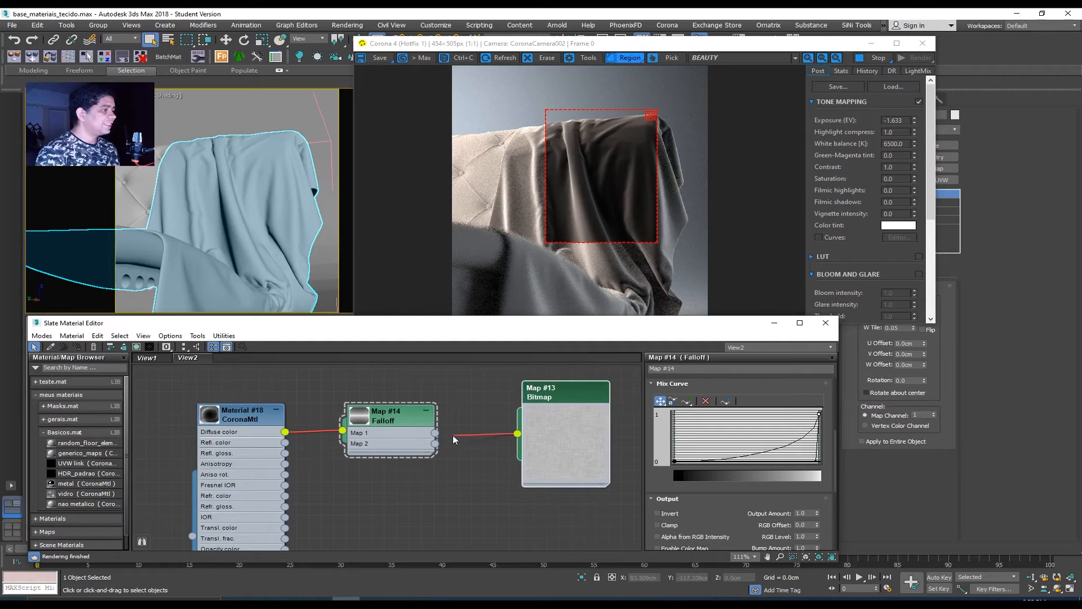
drag(435, 434, 435, 433)
click(598, 172)
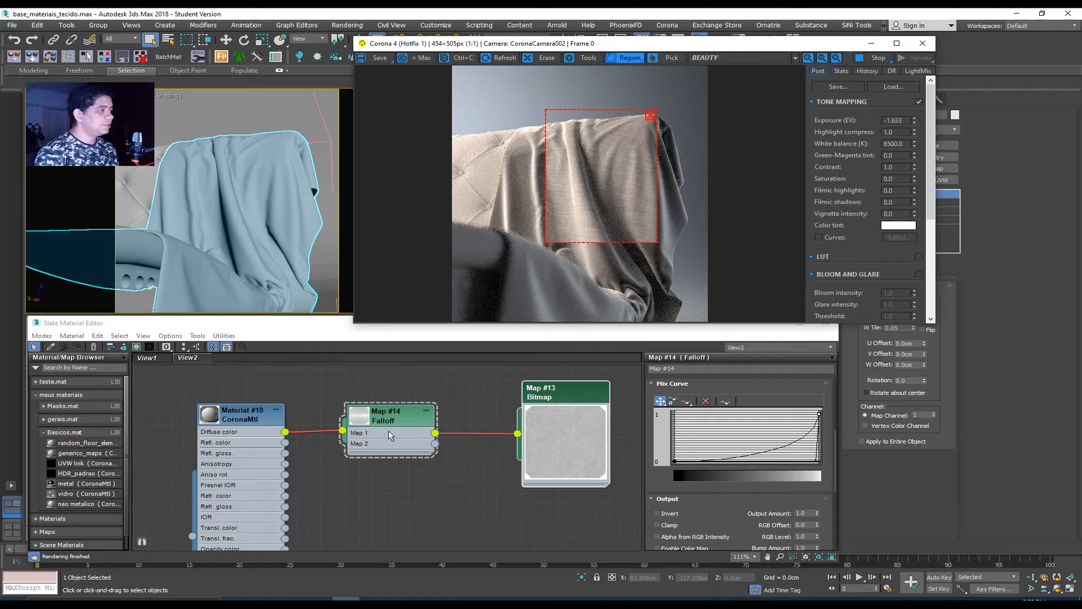
mouse_move(551, 393)
mouse_down()
mouse_move(527, 393)
mouse_move(539, 393)
mouse_up()
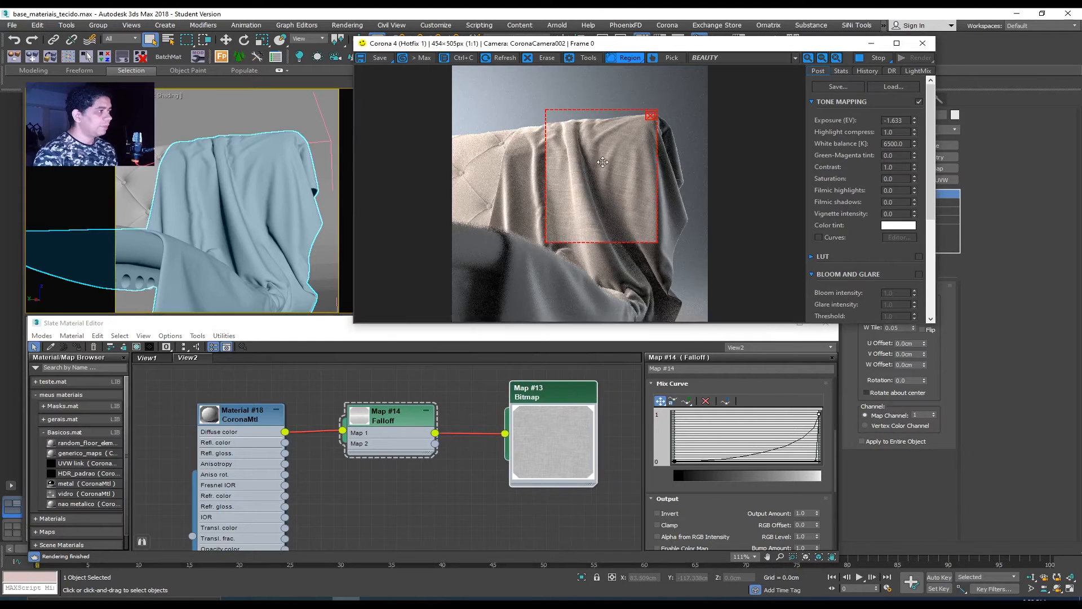
Soften the Falloff mix curve by pulling the upper end point's handle inward to a gentler arc.
scroll(606, 148, up, 3)
scroll(607, 146, down, 2)
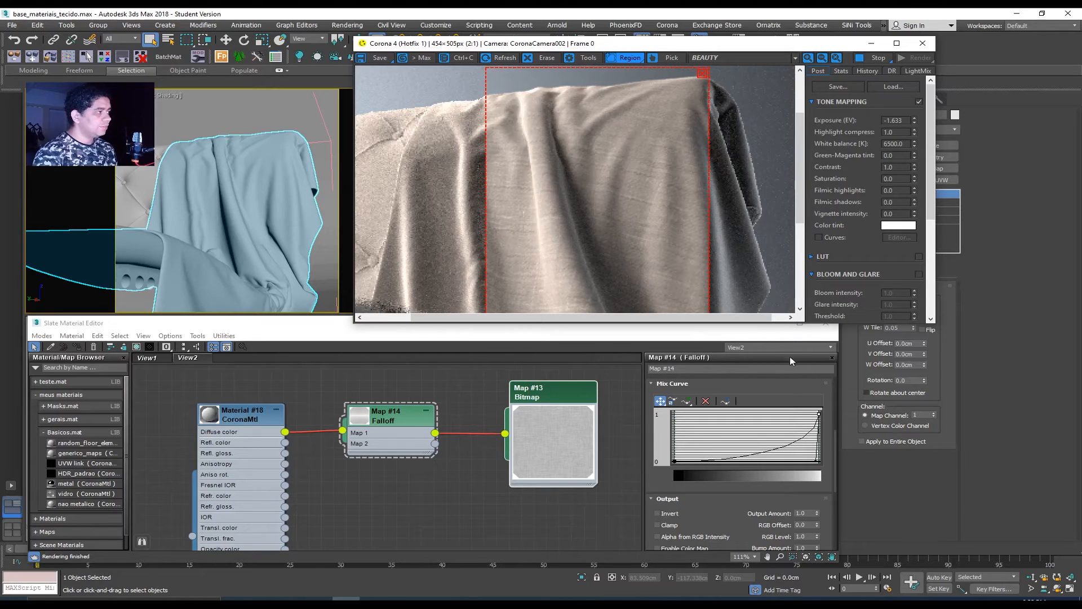
drag(818, 461, 768, 455)
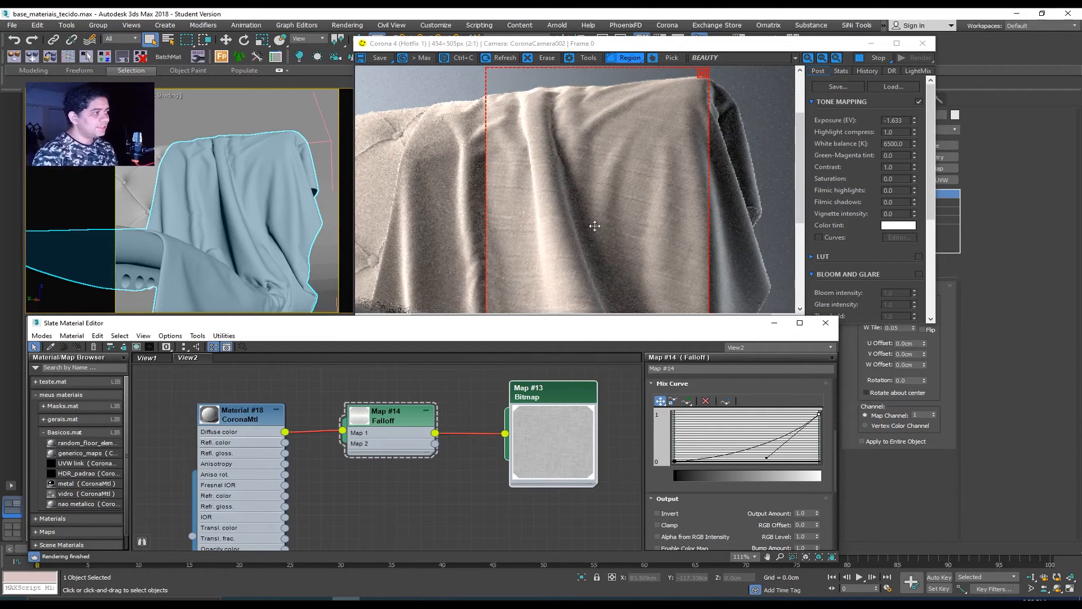
scroll(544, 206, down, 1)
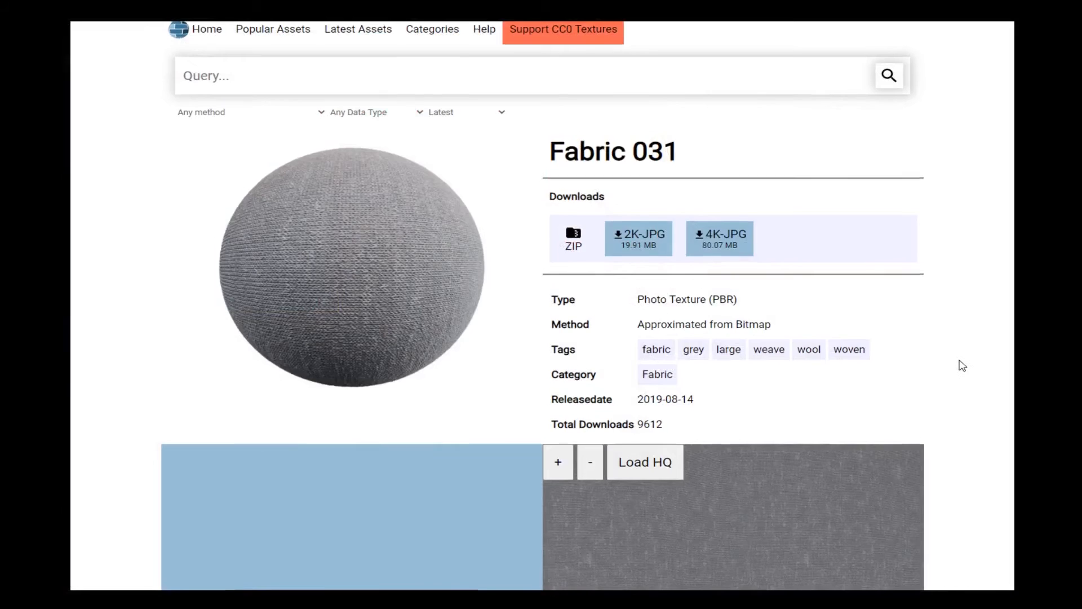
Examine the Fabric 031 texture page on the CC0 Textures site, including its download options and map preview.
scroll(962, 366, down, 5)
scroll(960, 375, up, 5)
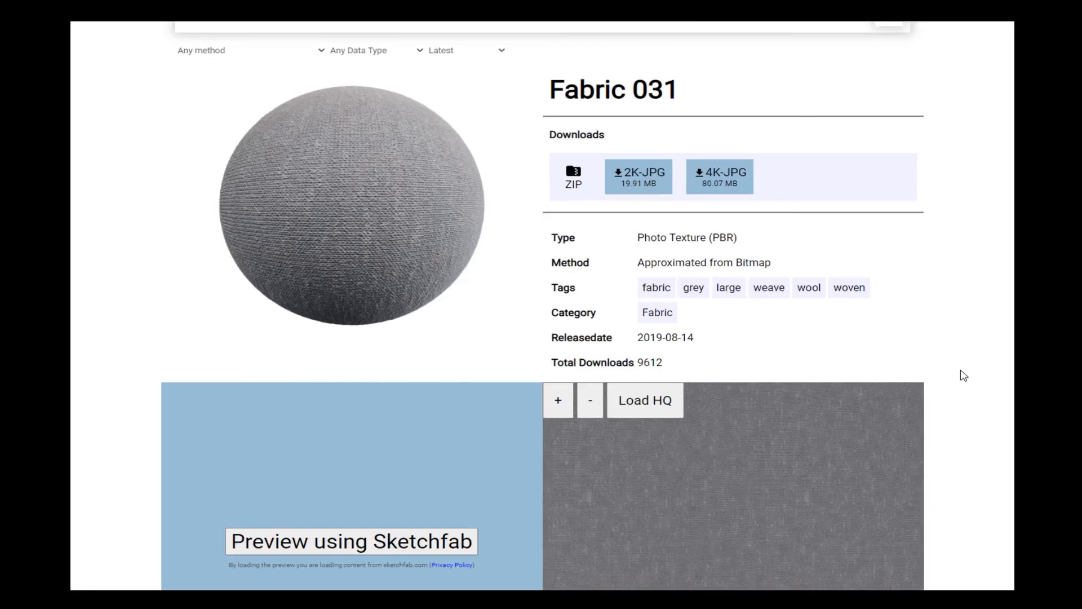
scroll(943, 361, up, 1)
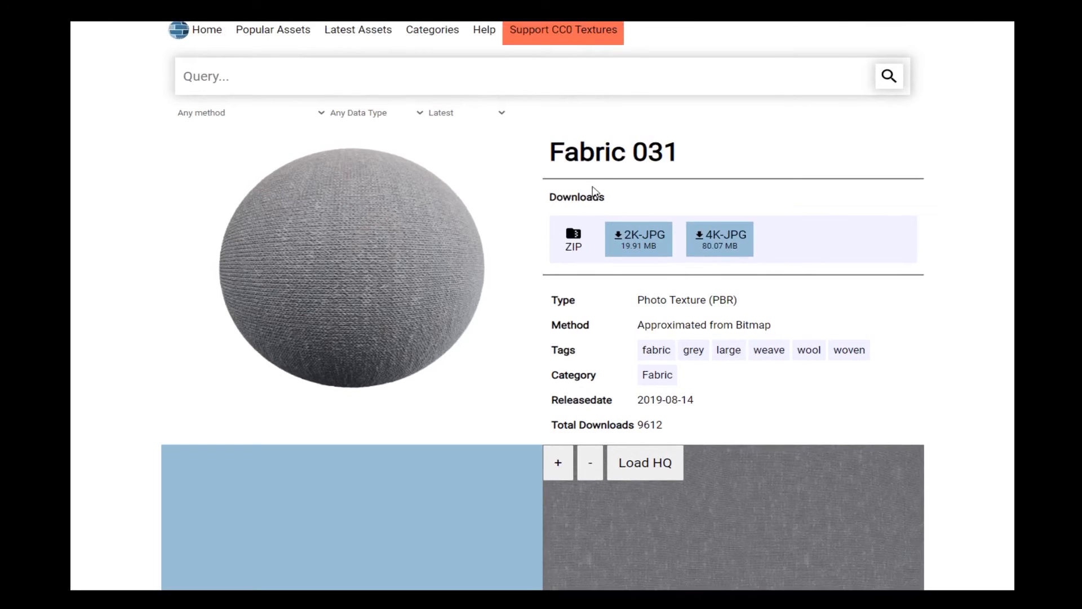
scroll(633, 203, down, 2)
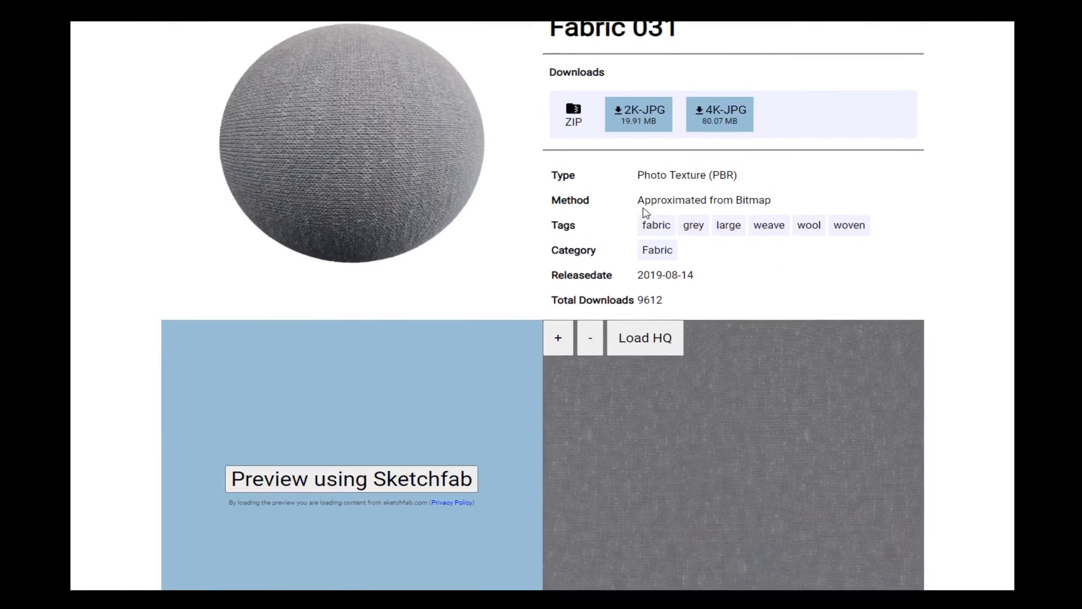
scroll(647, 212, down, 7)
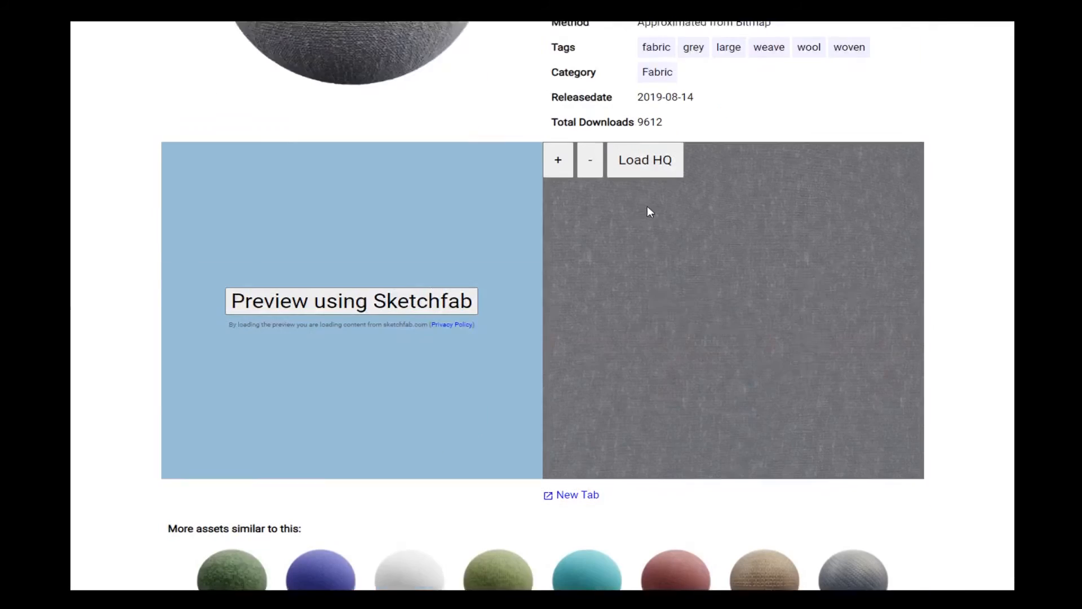
scroll(645, 208, down, 3)
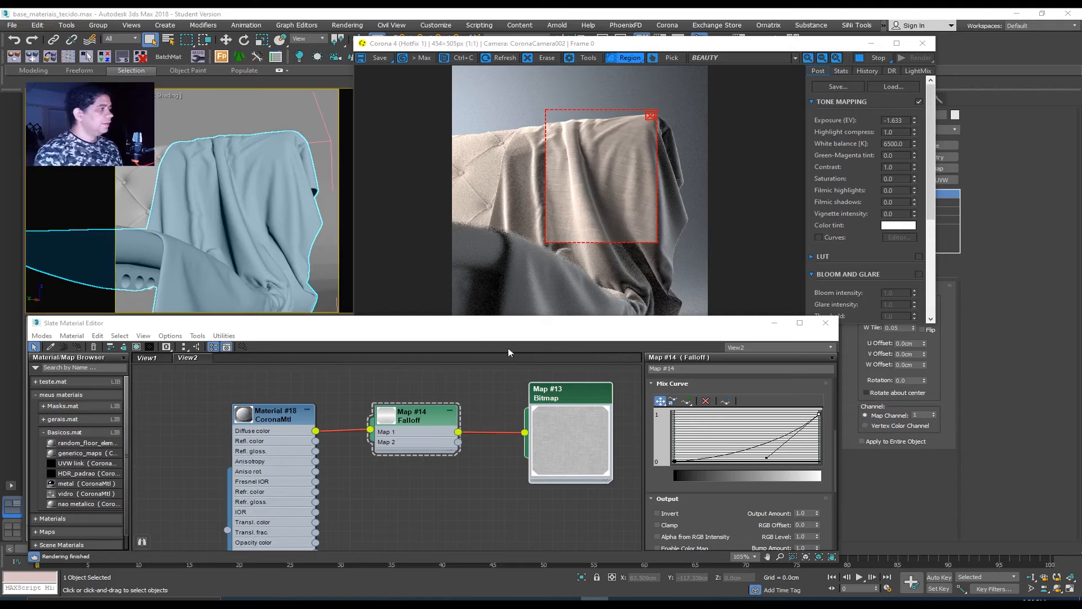
Reposition the render region over the outer side of the draped cloth and examine the fabric texture up close.
drag(580, 162, 625, 186)
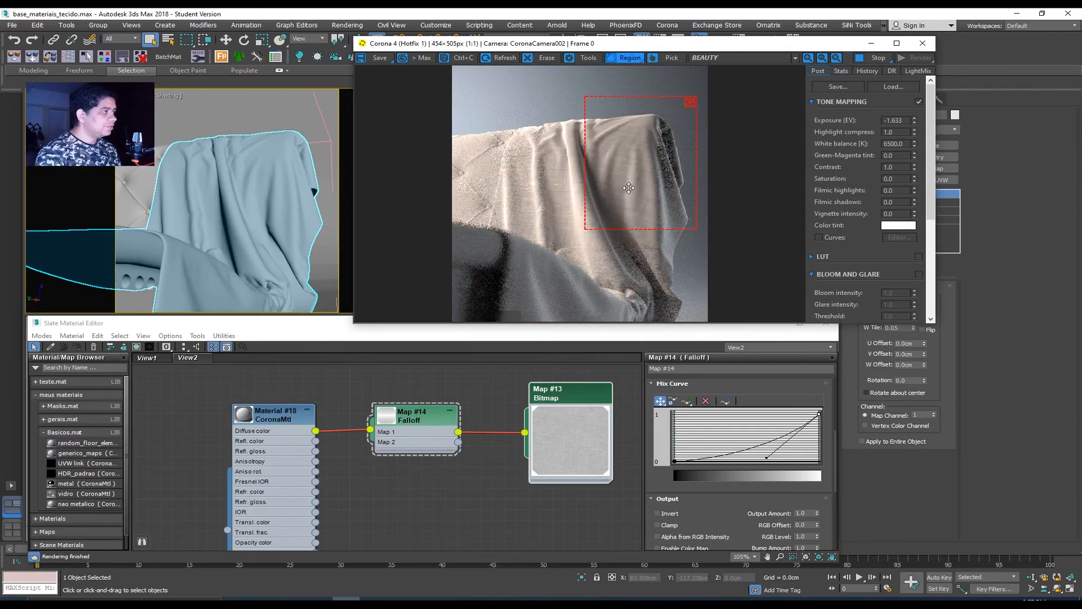
middle_drag(387, 469, 411, 464)
scroll(362, 460, down, 2)
scroll(410, 464, up, 1)
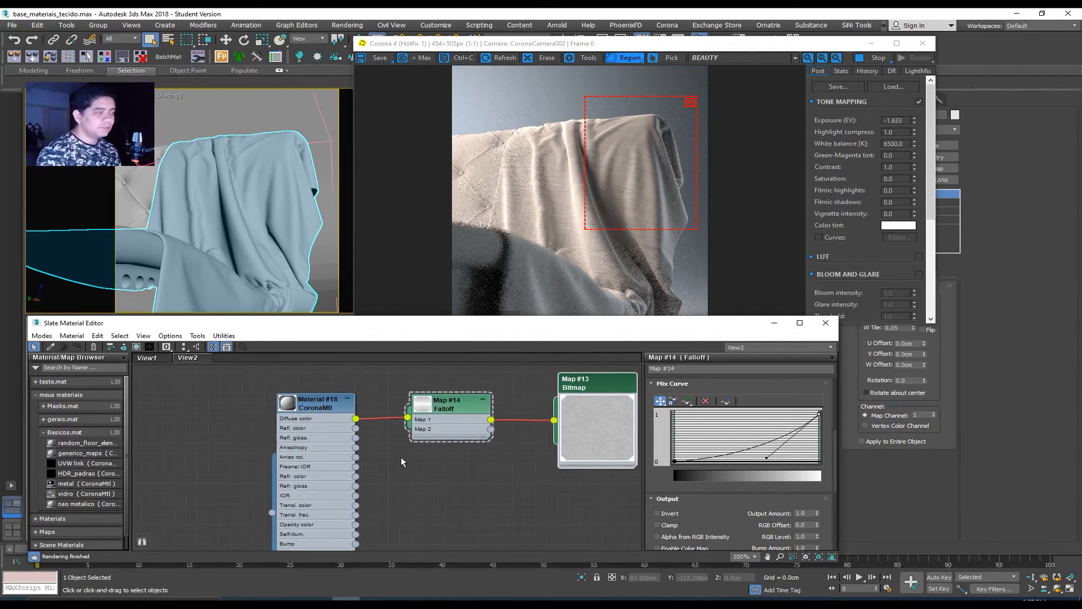
drag(660, 175, 665, 205)
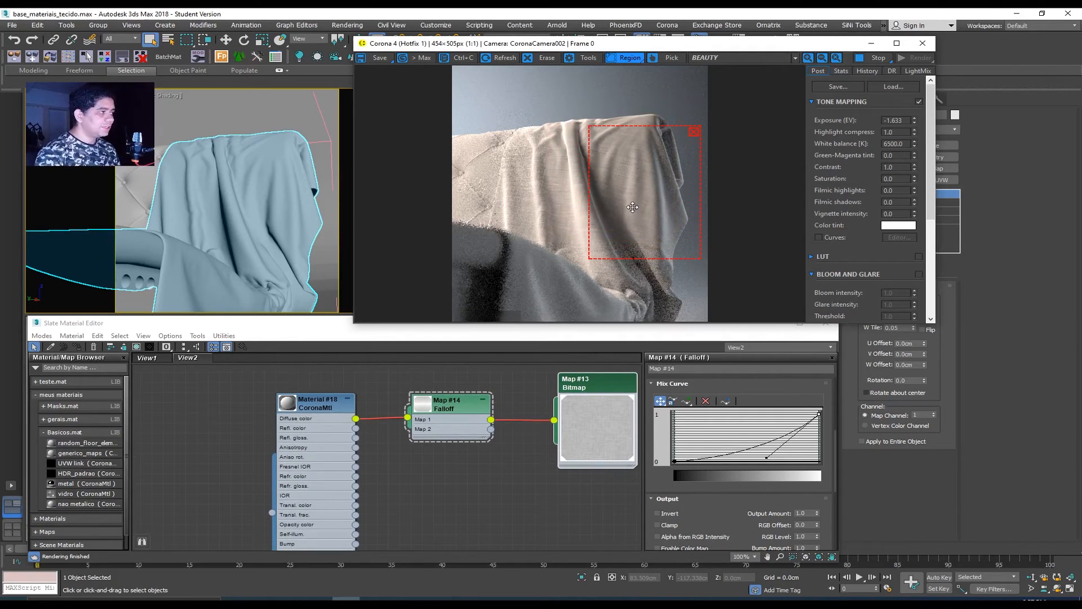
scroll(633, 207, up, 1)
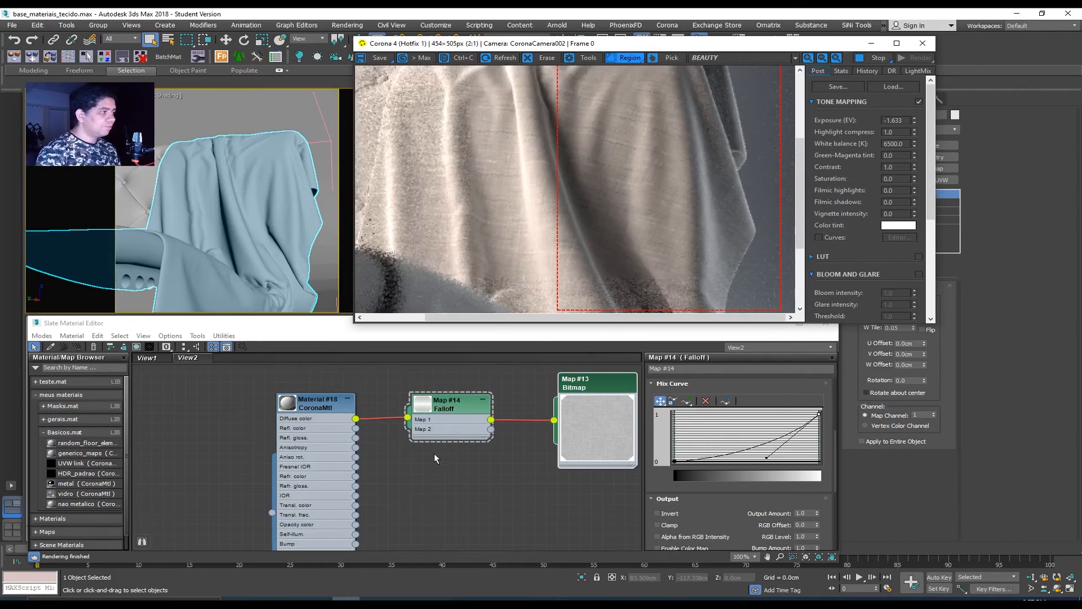
Rearrange the Falloff and Bitmap nodes in the material graph to leave more space between them.
scroll(434, 453, down, 6)
scroll(404, 450, up, 1)
drag(457, 424, 502, 420)
drag(386, 426, 404, 420)
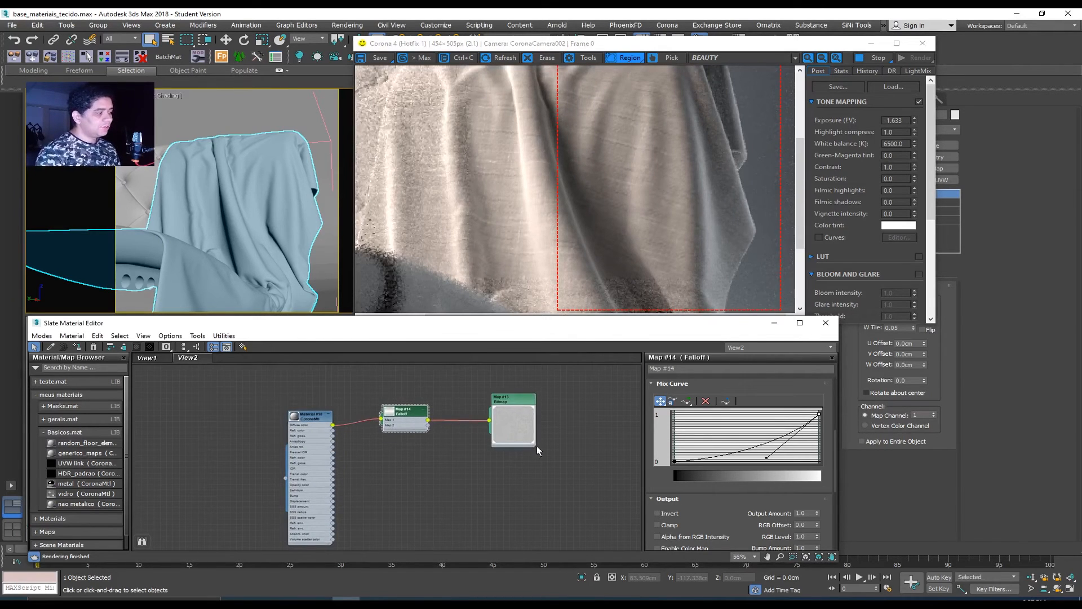
drag(526, 438, 545, 439)
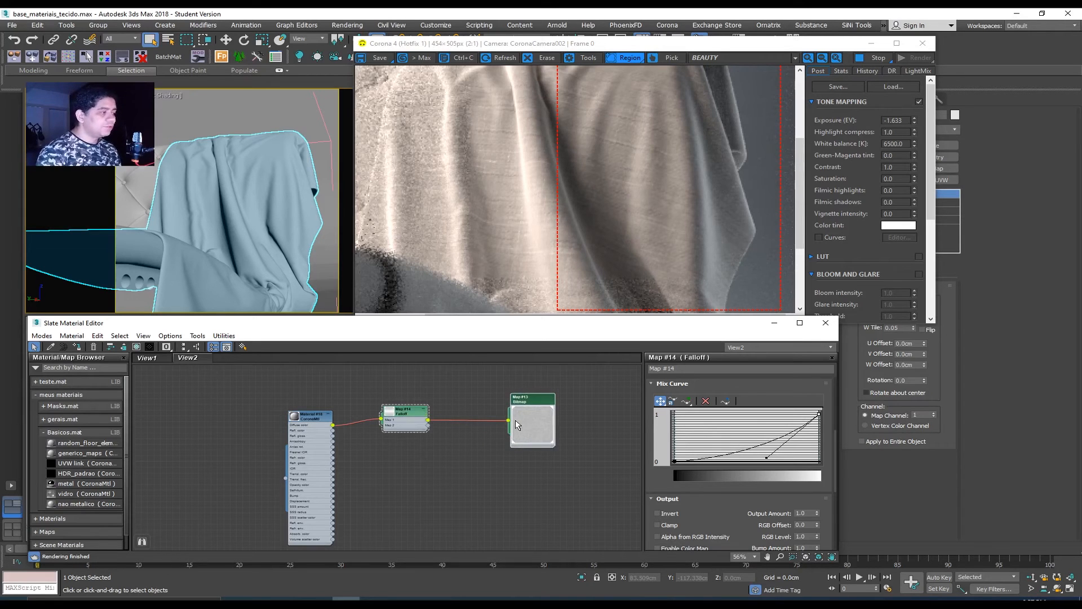
Feed the Bitmap into a new CoronaBumpConverter map and connect that map to the material's Bump slot.
drag(481, 454, 455, 476)
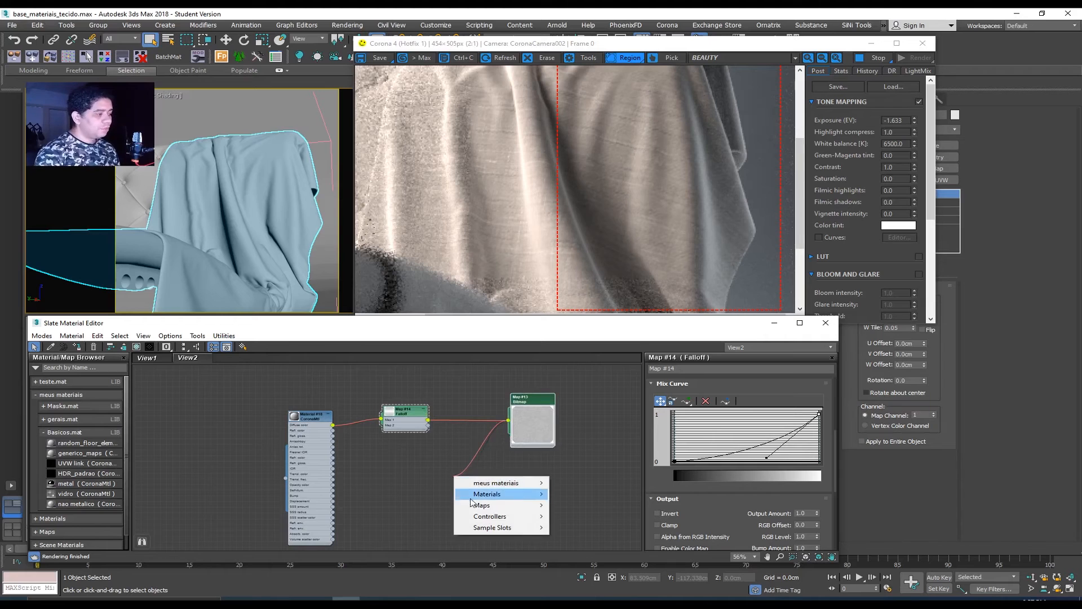
mouse_move(478, 505)
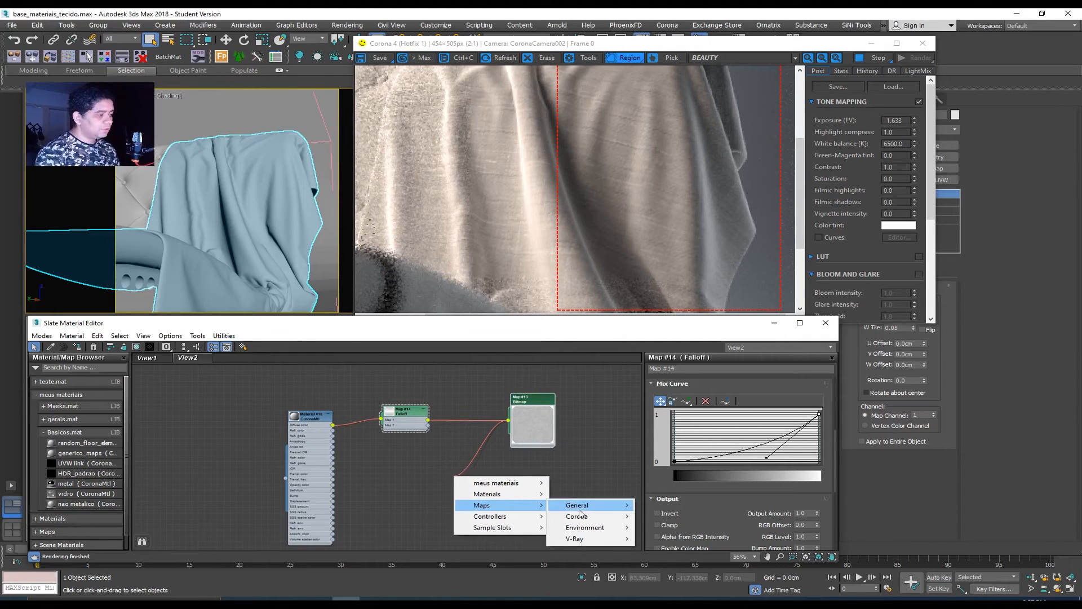
mouse_move(582, 516)
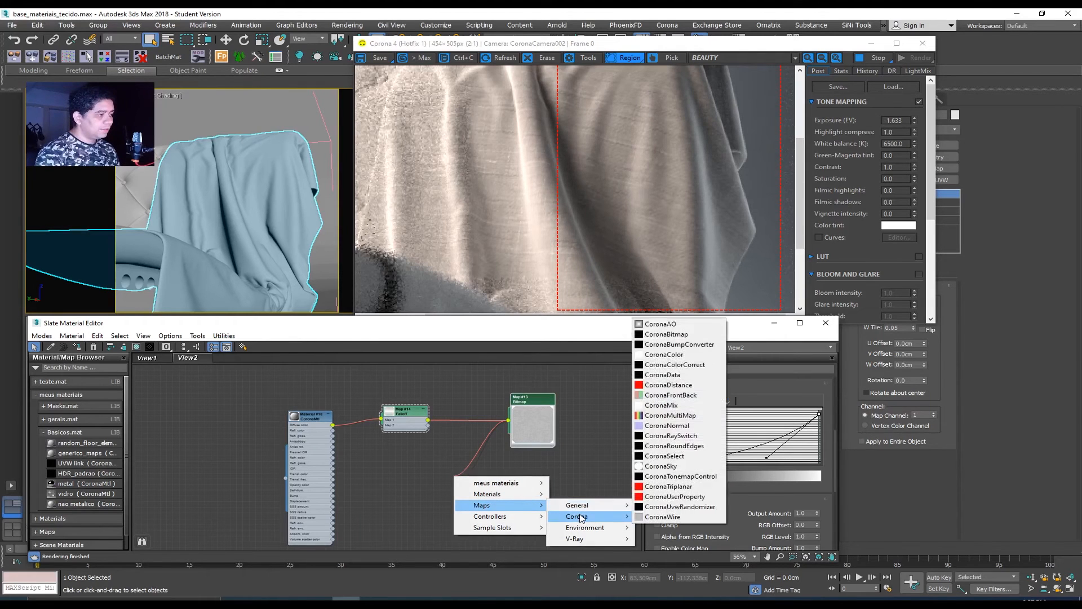
click(677, 344)
drag(474, 482, 408, 490)
scroll(408, 491, up, 2)
middle_drag(408, 490, 468, 467)
drag(440, 473, 370, 474)
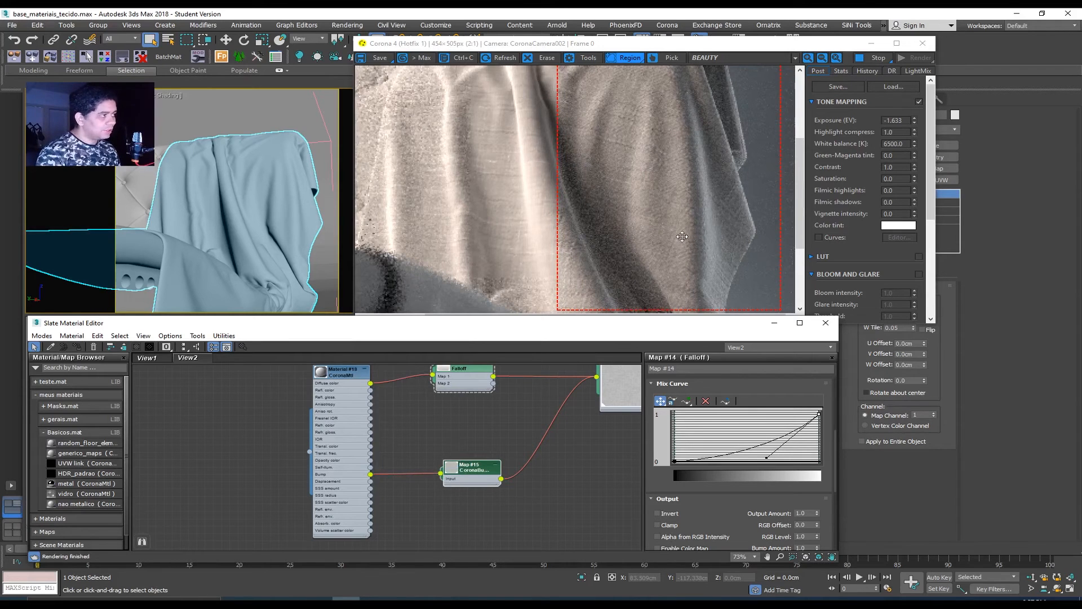
Examine the bump effect on the cloth at different magnifications, moving the render region to the folds near the armrest.
scroll(708, 189, down, 2)
click(587, 186)
scroll(586, 186, down, 2)
scroll(597, 194, up, 3)
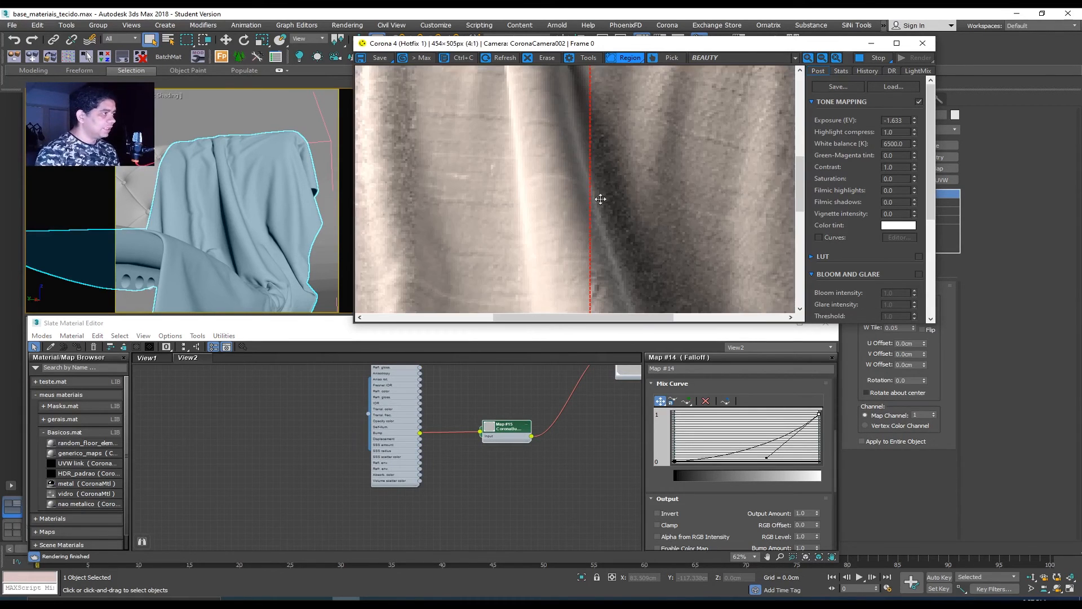
scroll(691, 212, down, 2)
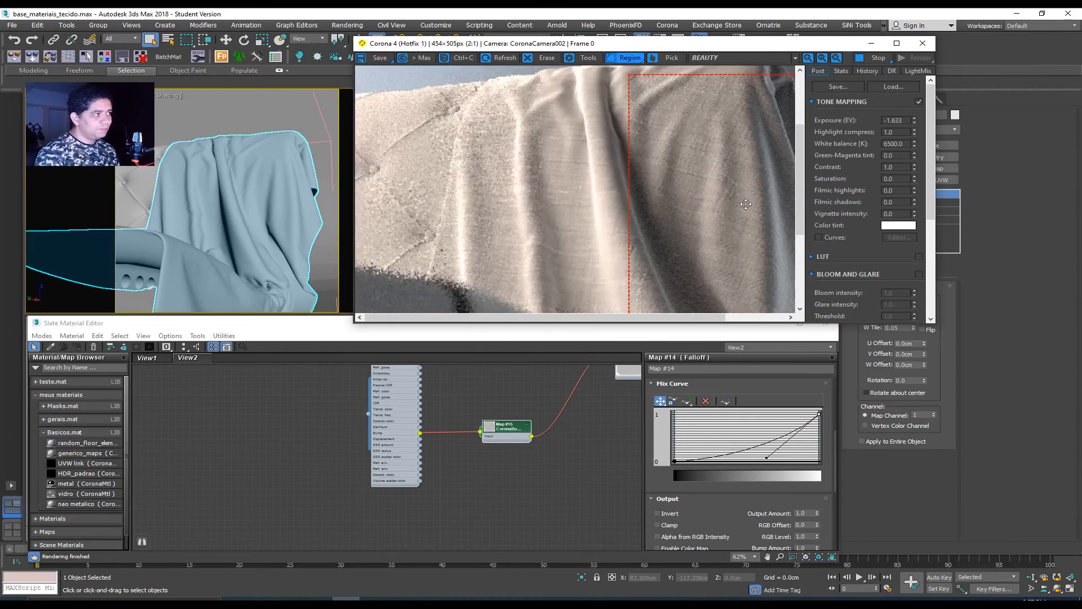
scroll(742, 221, down, 2)
scroll(649, 222, up, 3)
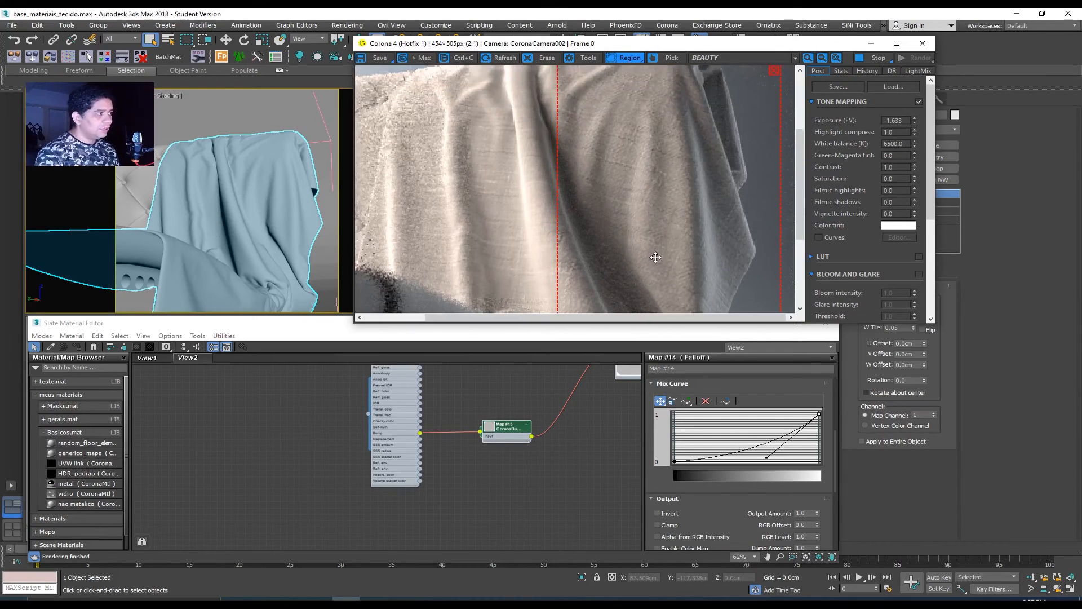
scroll(657, 246, down, 1)
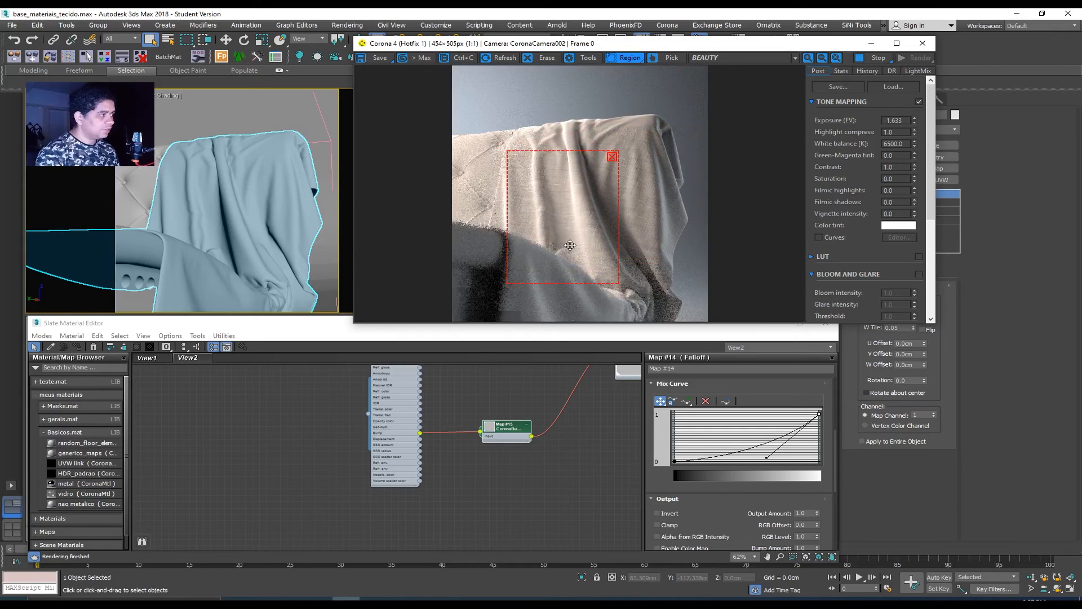
scroll(565, 213, up, 2)
scroll(565, 212, down, 1)
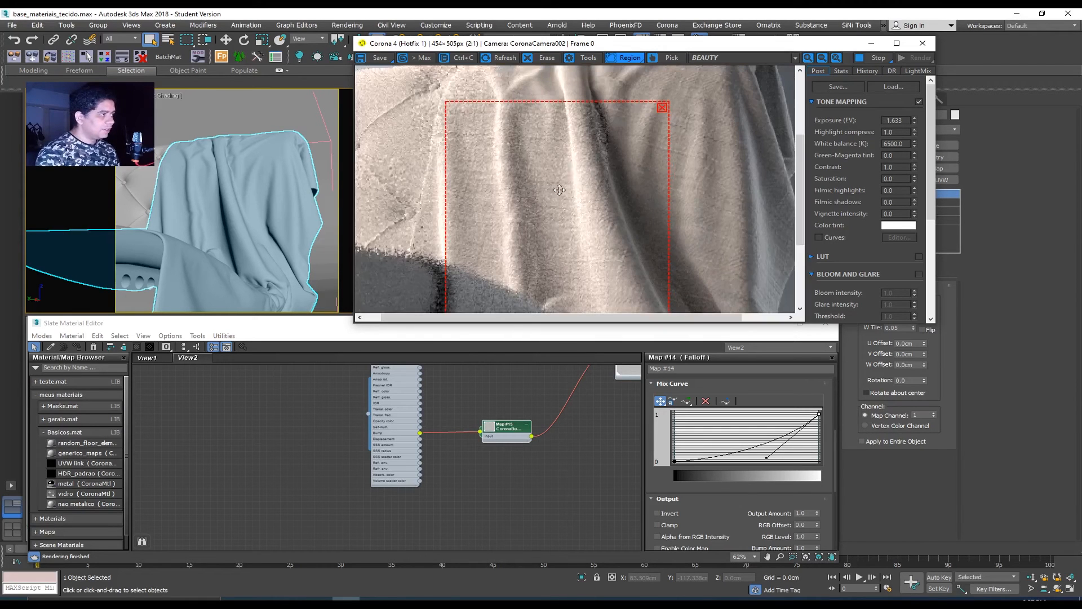
scroll(476, 434, up, 1)
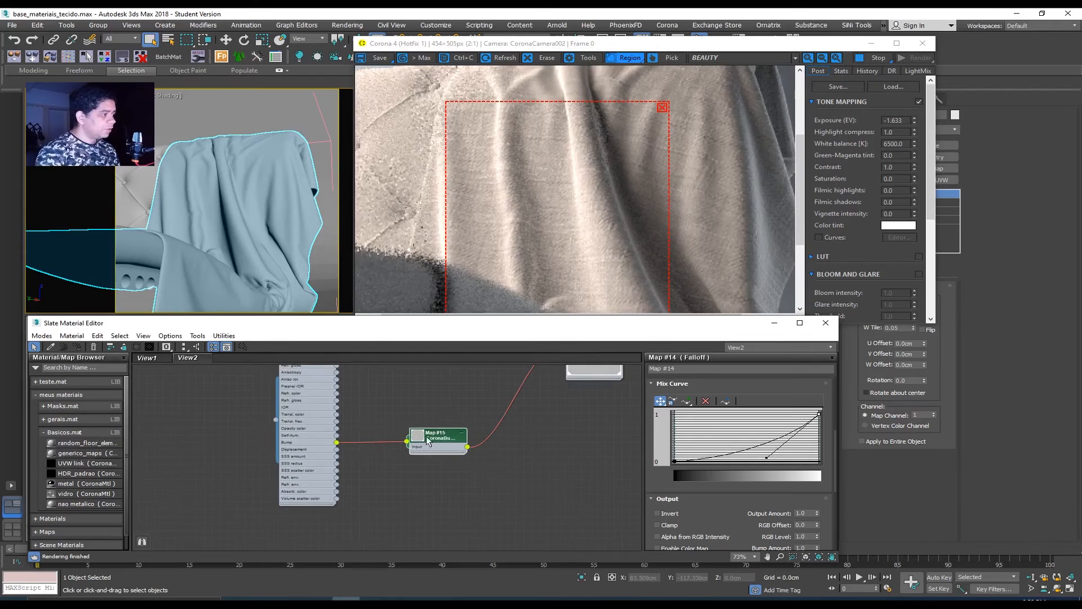
Set the CoronaBumpConverter's Blurring to 0.5.
click(434, 435)
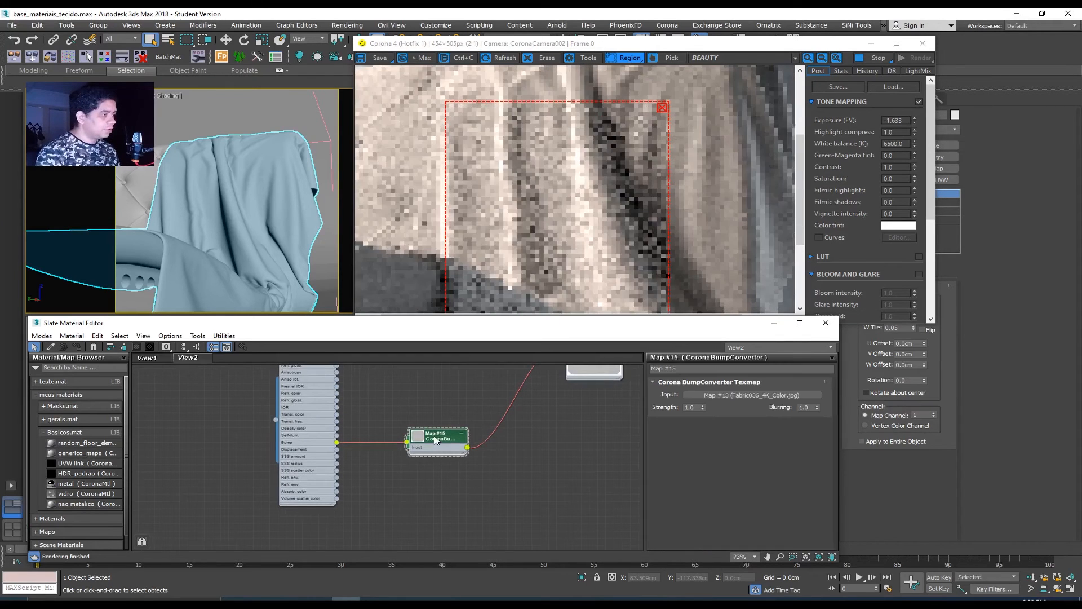
double_click(812, 408)
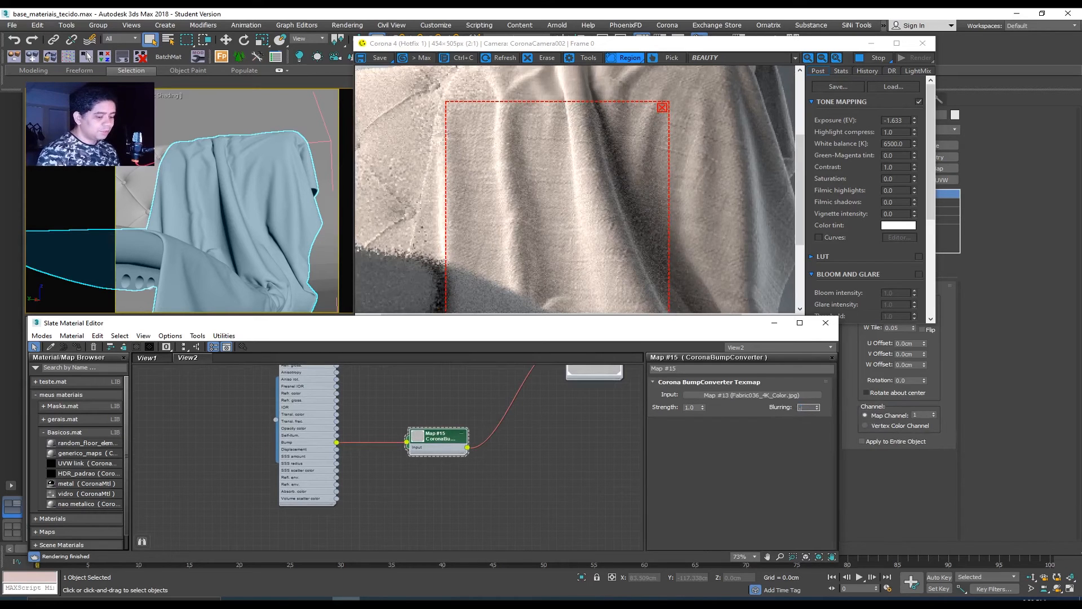
text(.5)
key(Return)
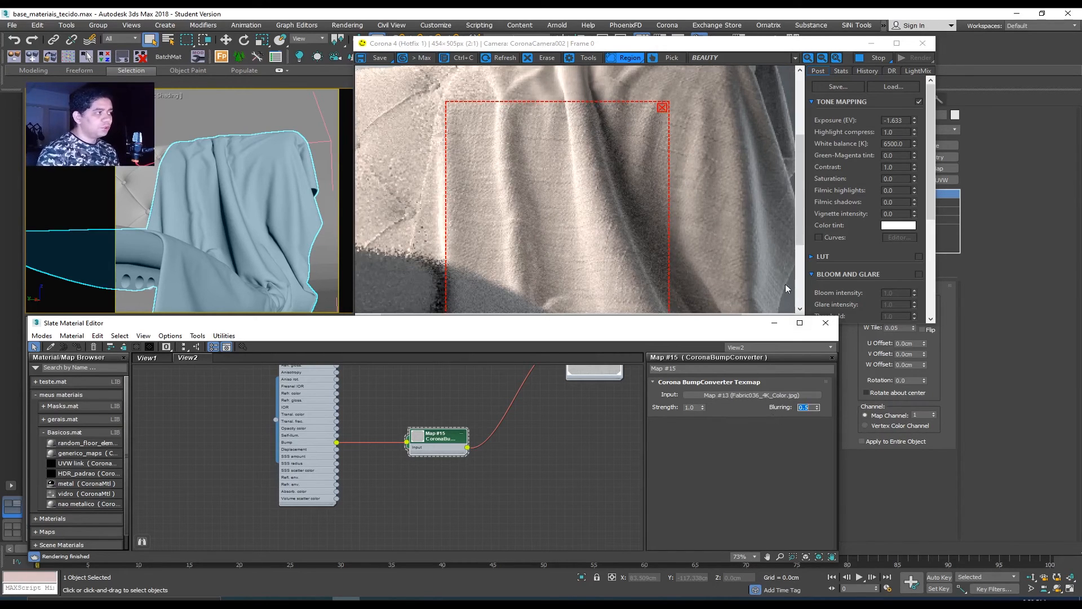
Check the sharper bump by moving the render region over the cloth's upper folds and down to its lower folds.
click(541, 191)
scroll(544, 191, down, 1)
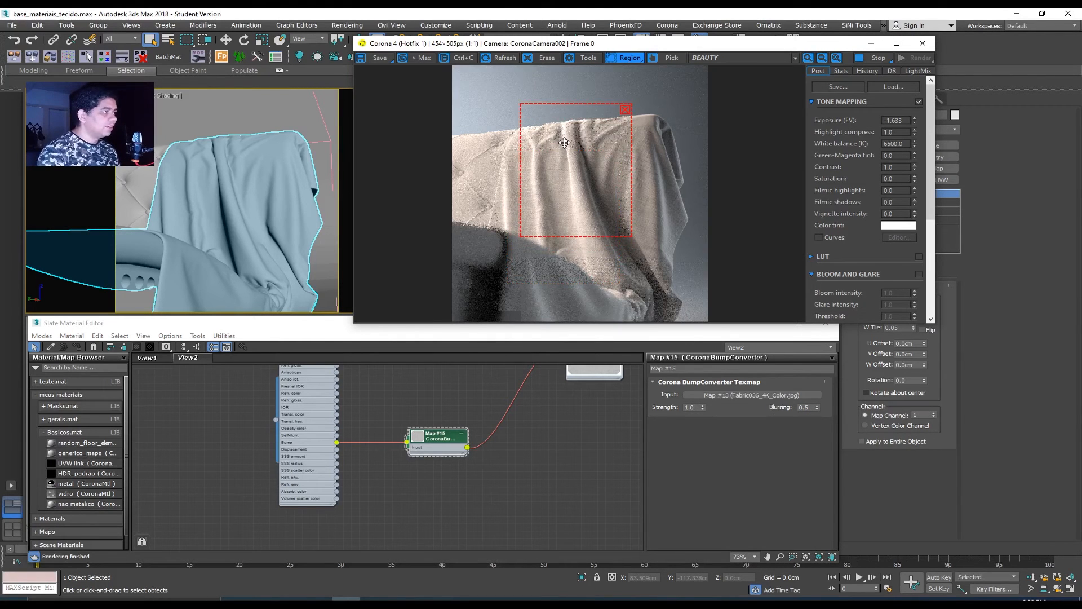
scroll(564, 135, up, 1)
scroll(591, 168, down, 1)
drag(586, 173, 595, 276)
scroll(644, 140, up, 1)
scroll(647, 139, down, 1)
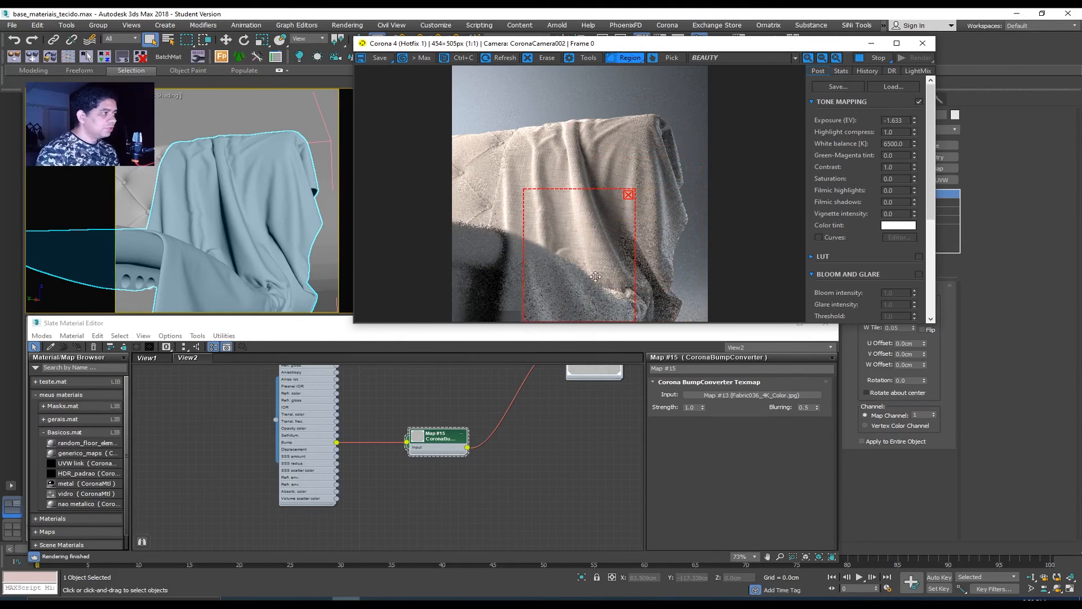
Examine the fabric relief on the cloth's upper folds, shifting the render region along the top of the backrest.
drag(605, 225, 574, 152)
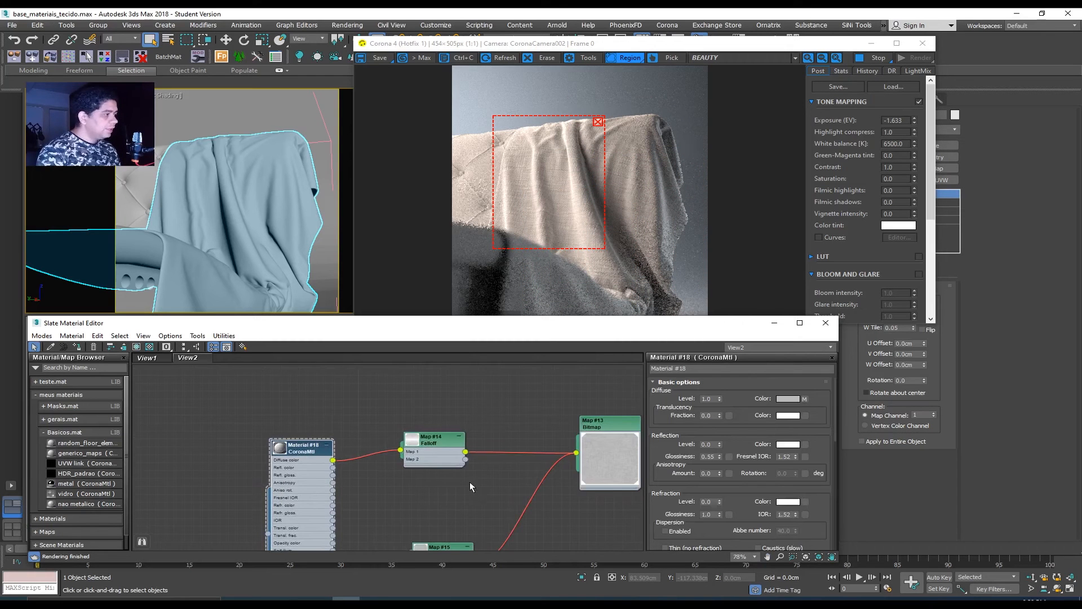
drag(603, 418, 574, 452)
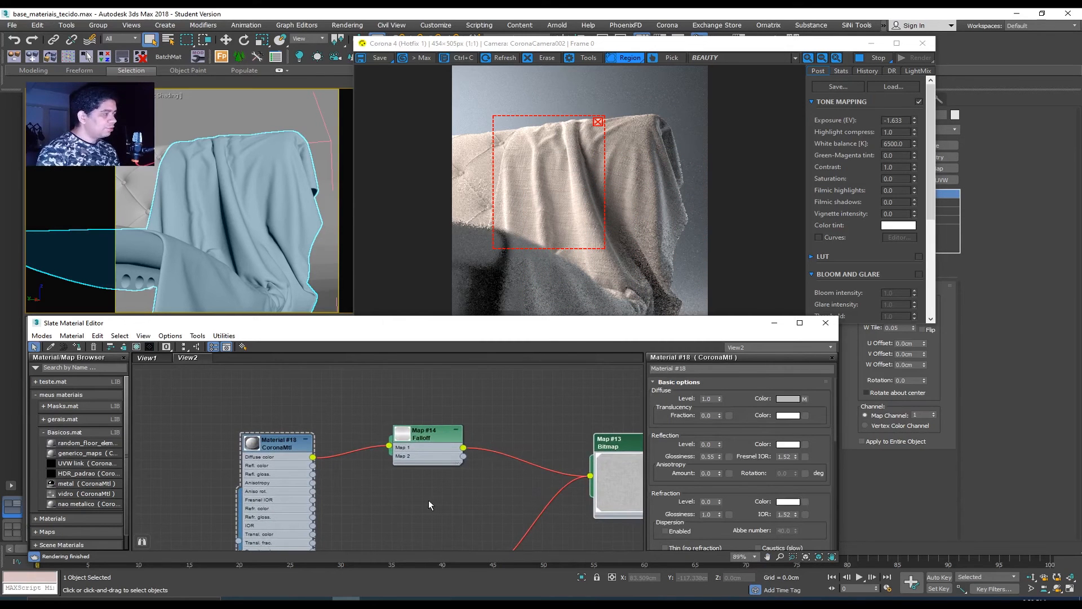
scroll(378, 491, up, 4)
click(550, 217)
drag(546, 180, 567, 165)
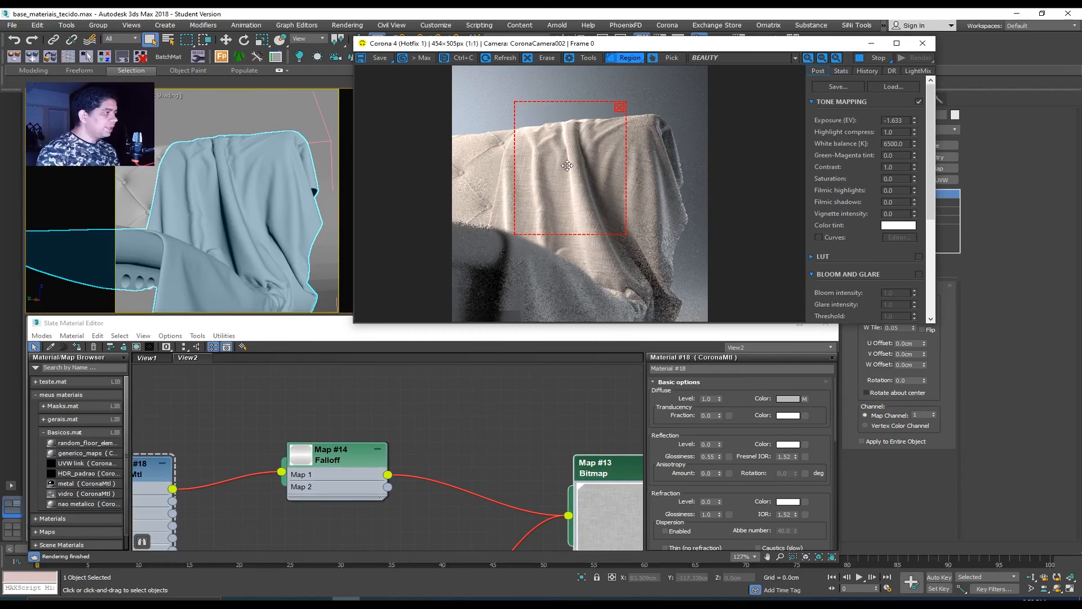
scroll(567, 166, up, 4)
scroll(568, 171, down, 4)
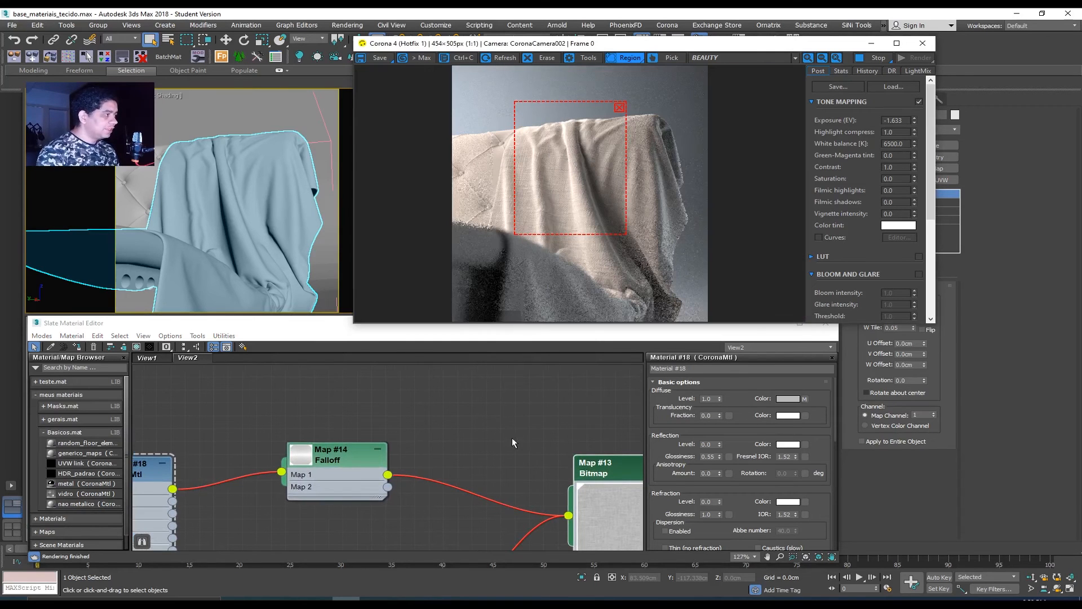
Bend the Falloff map's Mix Curve upward into a convex arc and set the render's Highlight compress to 1.298.
middle_drag(464, 508, 475, 417)
mouse_move(426, 485)
middle_down()
mouse_move(483, 426)
mouse_move(415, 485)
middle_up()
scroll(566, 158, up, 1)
scroll(510, 412, down, 1)
double_click(415, 485)
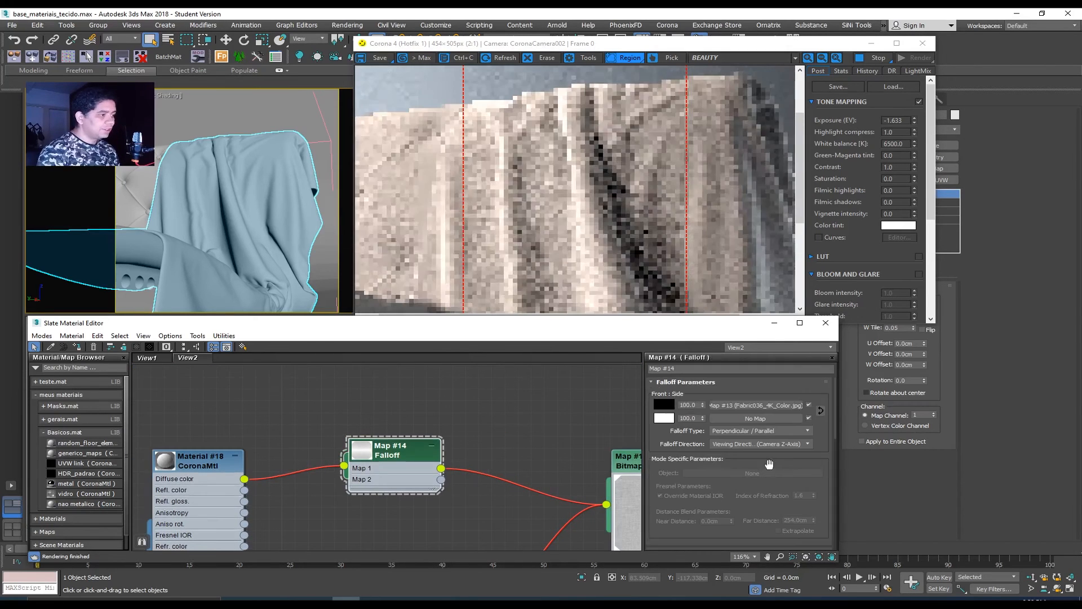
scroll(775, 465, down, 5)
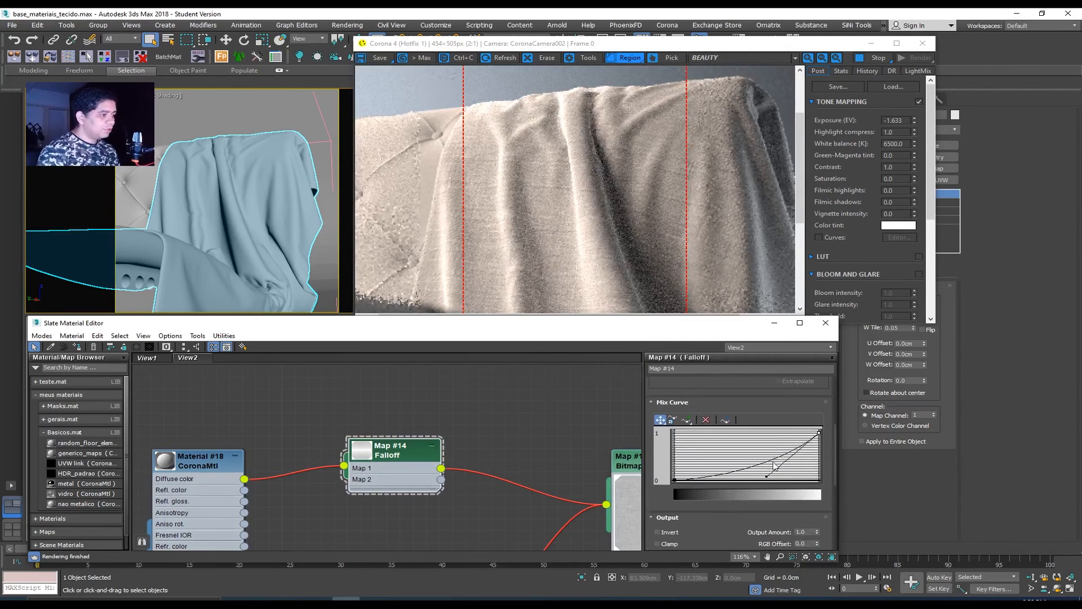
drag(768, 476, 757, 455)
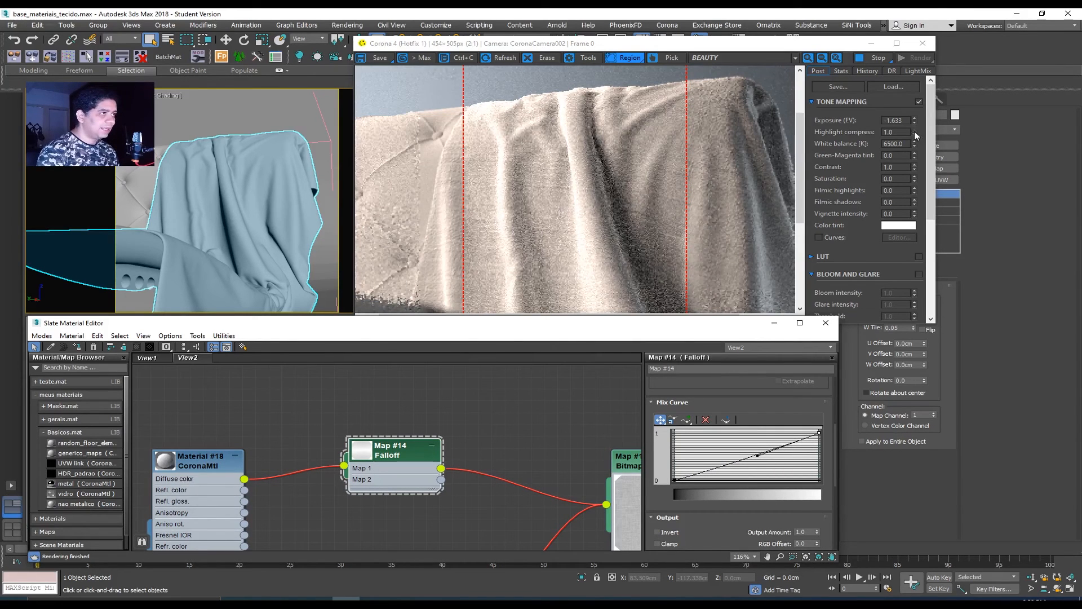
drag(914, 132, 914, 96)
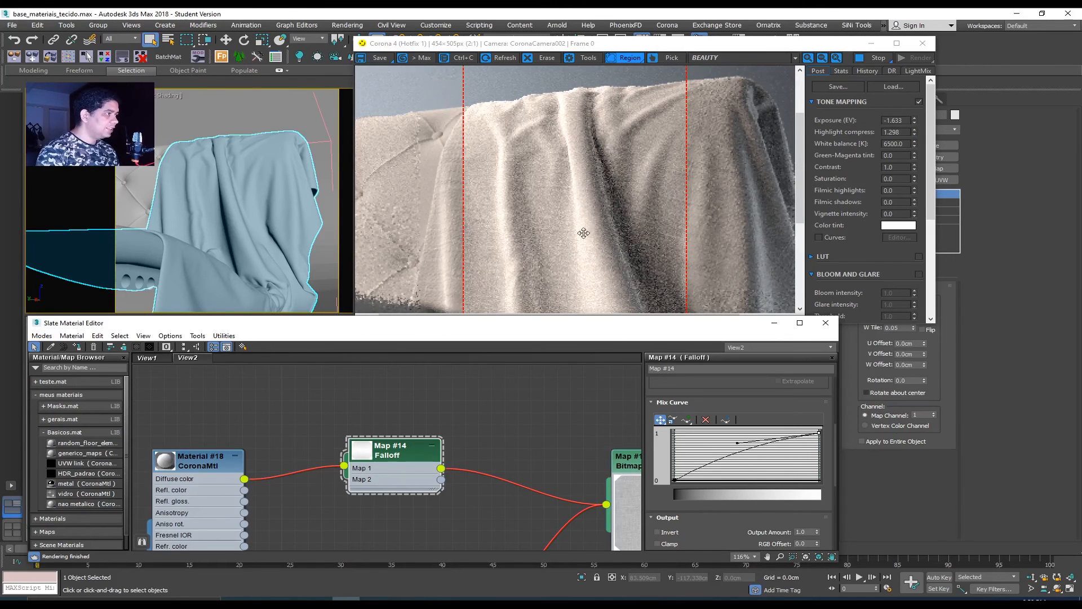
Feed the Bitmap into a new Color Correction map and connect that map to the Falloff's Map 2 slot.
middle_drag(533, 416, 428, 405)
scroll(534, 439, down, 2)
drag(540, 461, 612, 452)
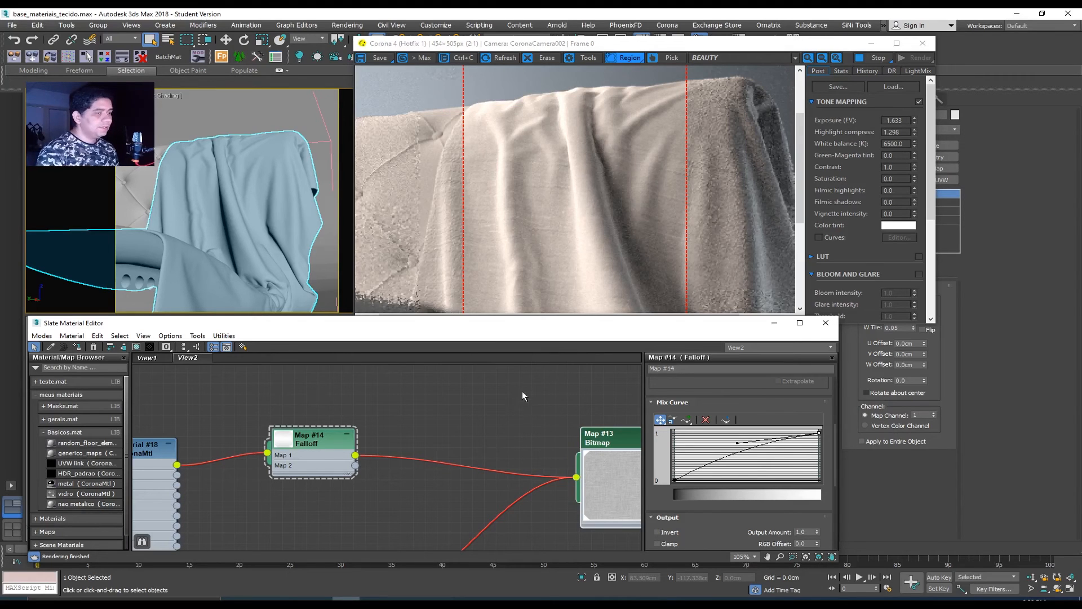
middle_drag(506, 442, 500, 418)
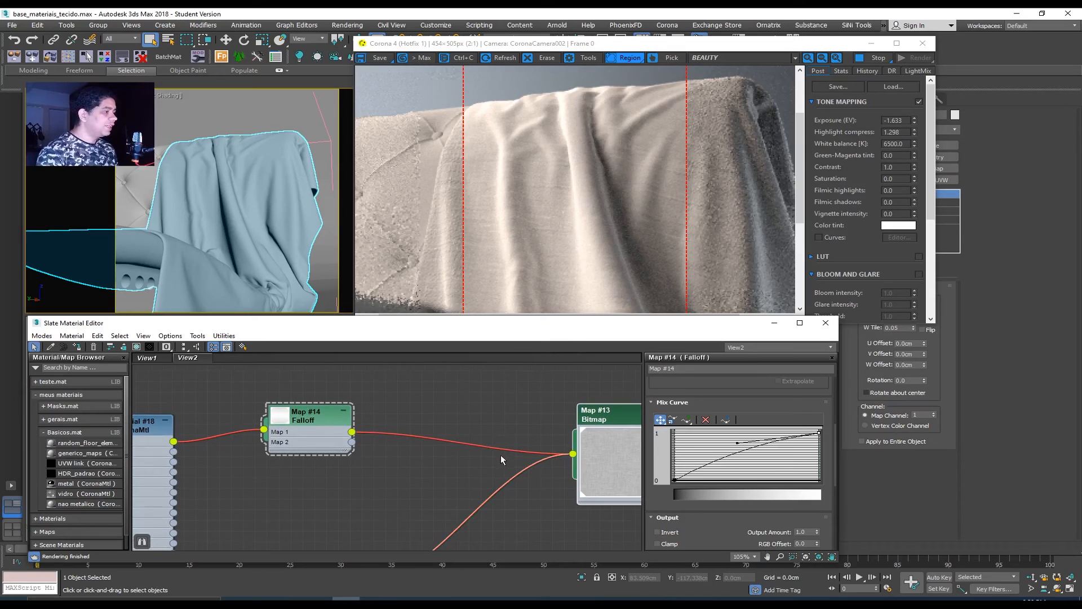
drag(588, 450, 465, 464)
mouse_move(492, 491)
mouse_move(588, 492)
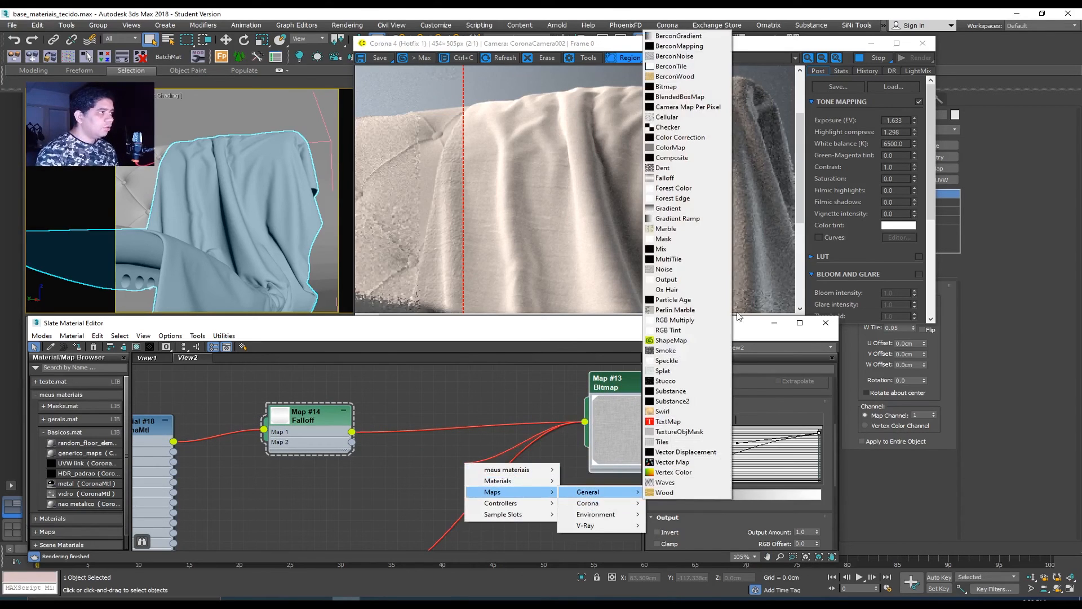
click(680, 137)
drag(431, 466, 352, 442)
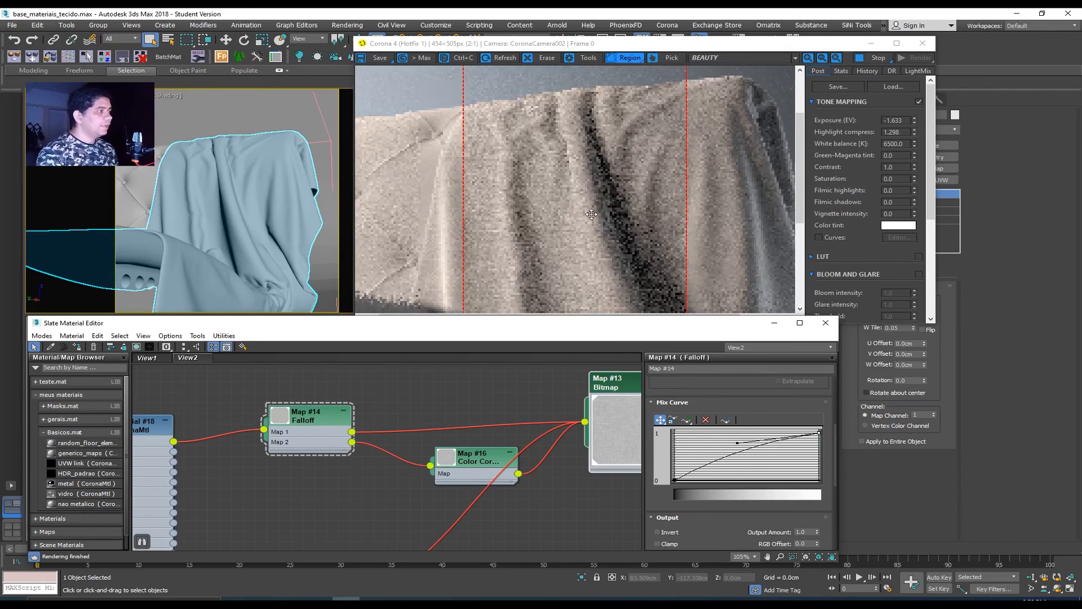
Rearrange the Bitmap and Color Correction nodes so the Color Correction sits clearly between the Falloff and the Bitmap.
drag(609, 388, 560, 377)
drag(493, 470, 422, 491)
drag(566, 442, 639, 449)
drag(402, 484, 436, 474)
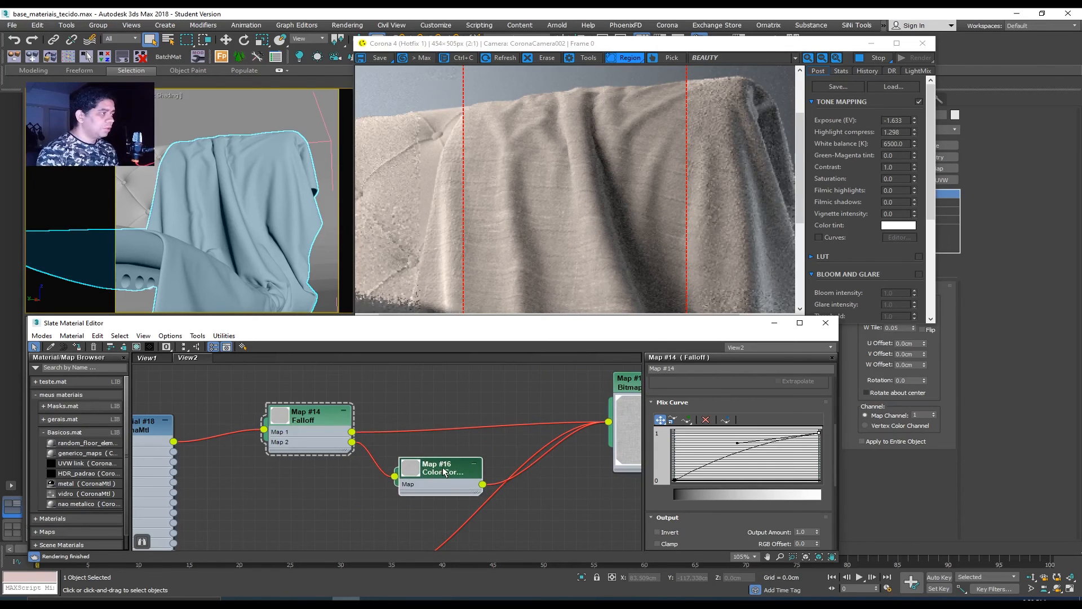
Switch the Color Correction's Lightness to Advanced and set its RGB Gamma/Contrast to 1.5.
double_click(443, 471)
click(764, 458)
click(737, 498)
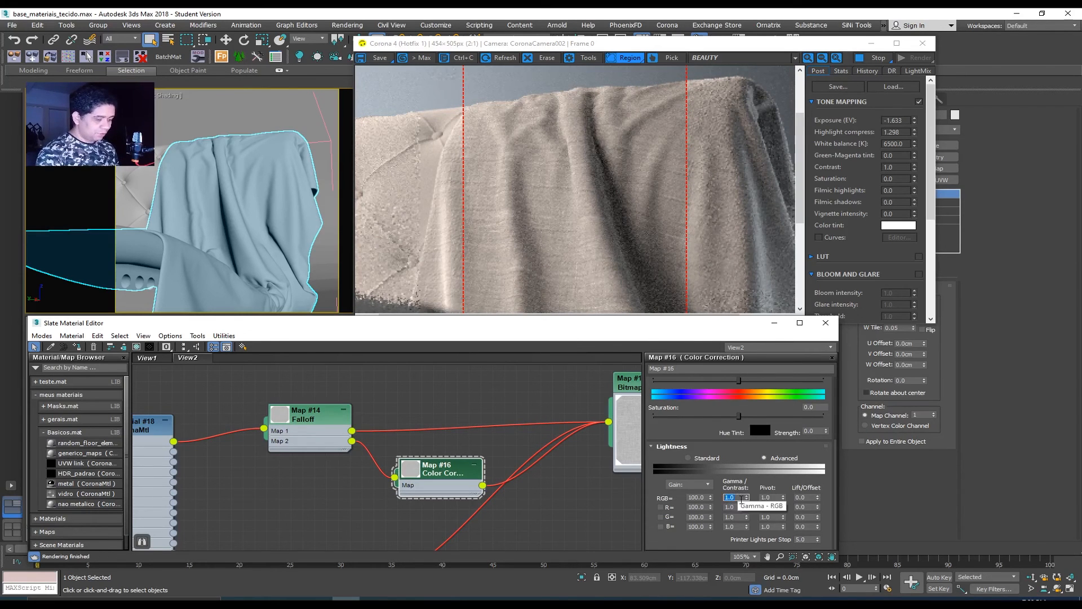
text(5)
key(Return)
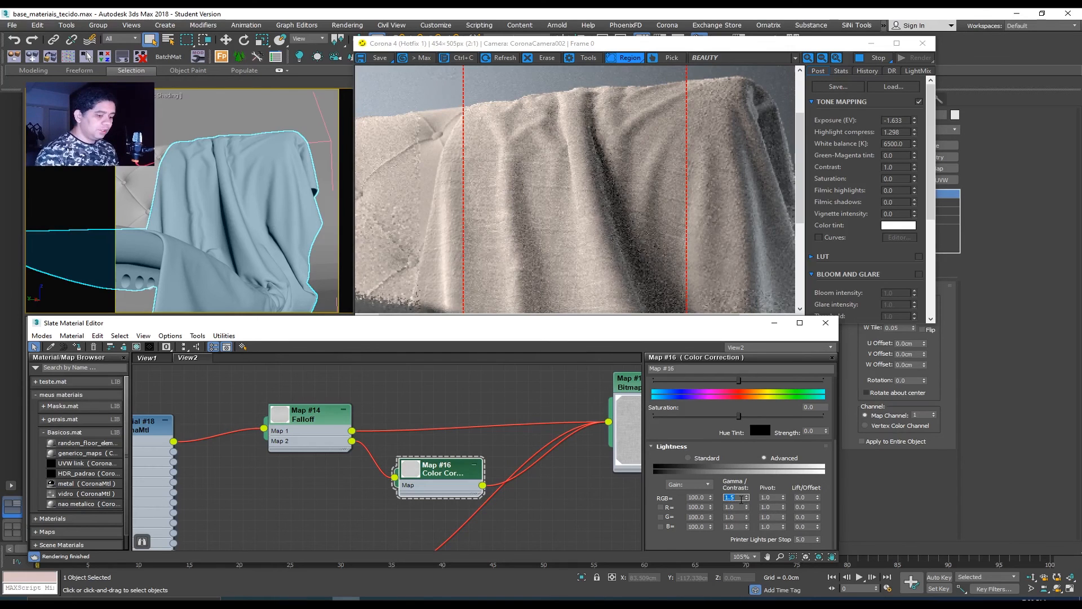
Try an RGB Gamma/Contrast of 2.5 in the Color Correction, then return it to 1.0 for comparison.
text(2.)
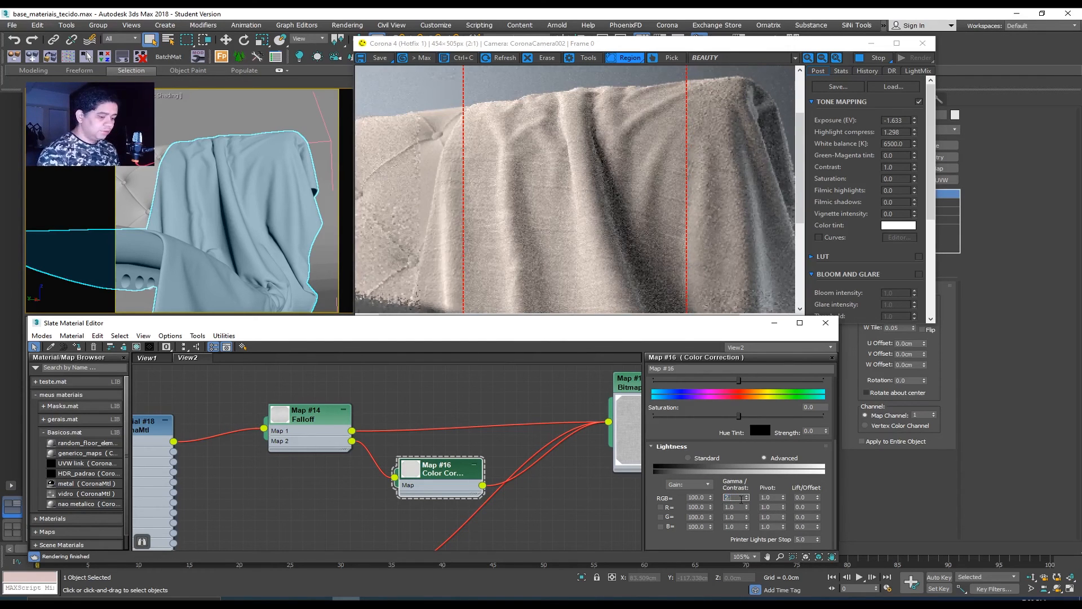
text(5)
key(Return)
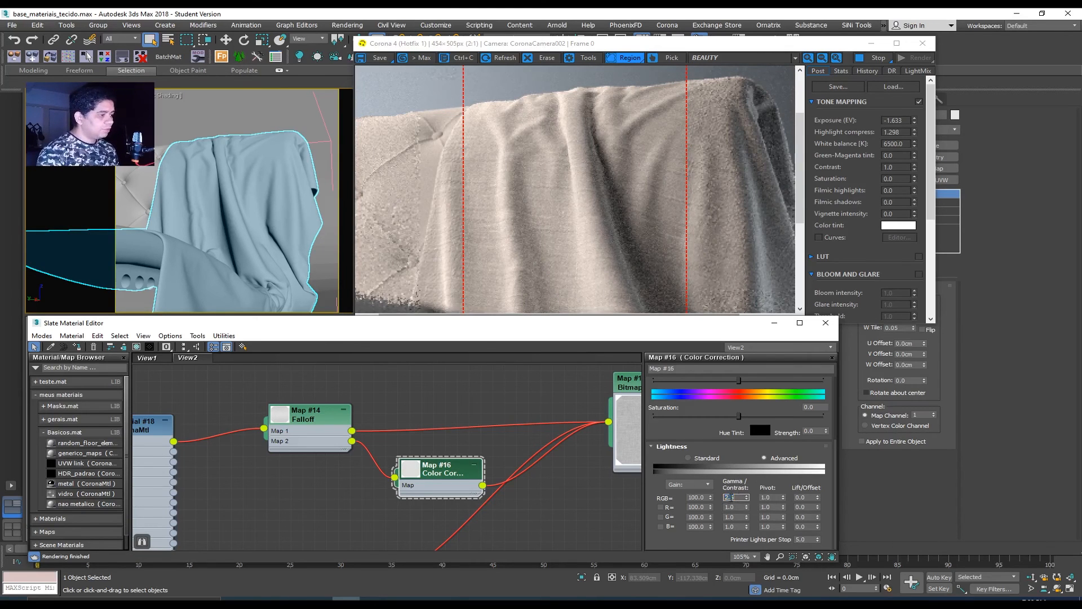
text(1)
key(Return)
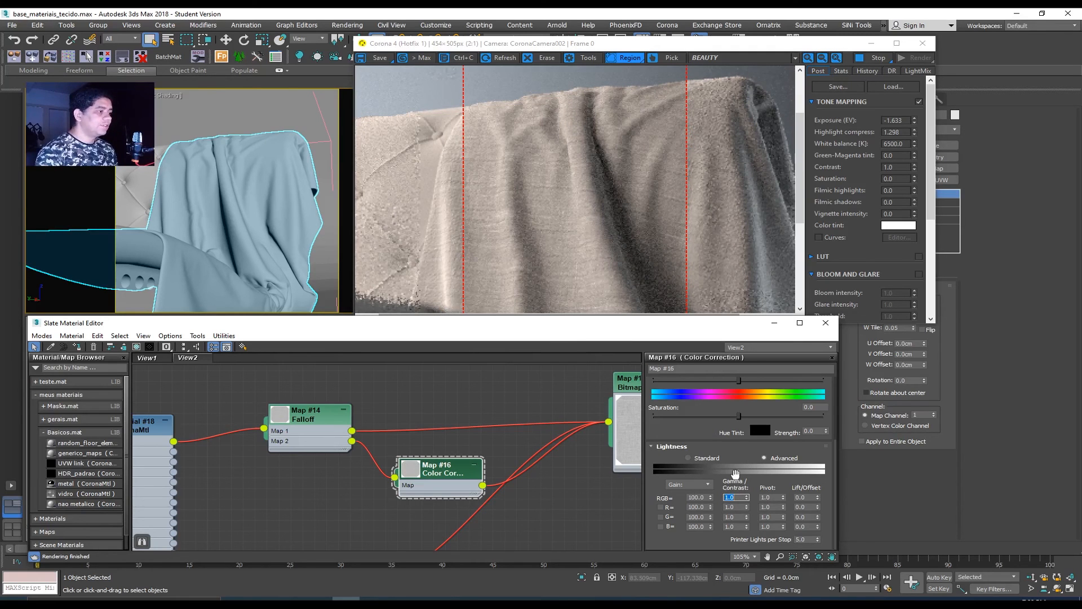
Set the Color Correction's RGB Gamma/Contrast to 3.0 and move the Bitmap node closer to it.
text(3)
key(Return)
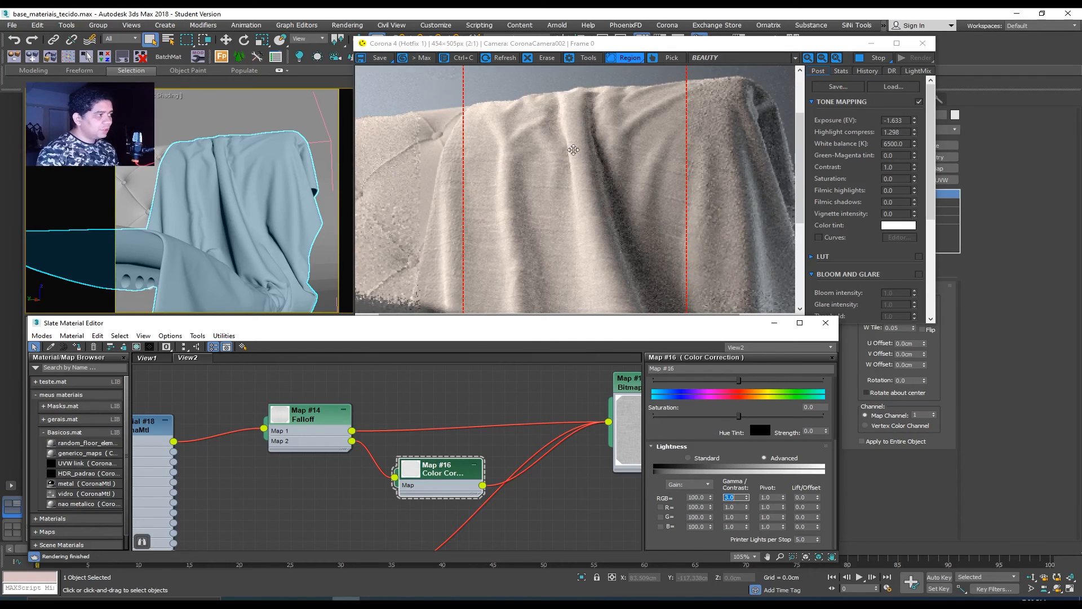
drag(627, 384, 603, 384)
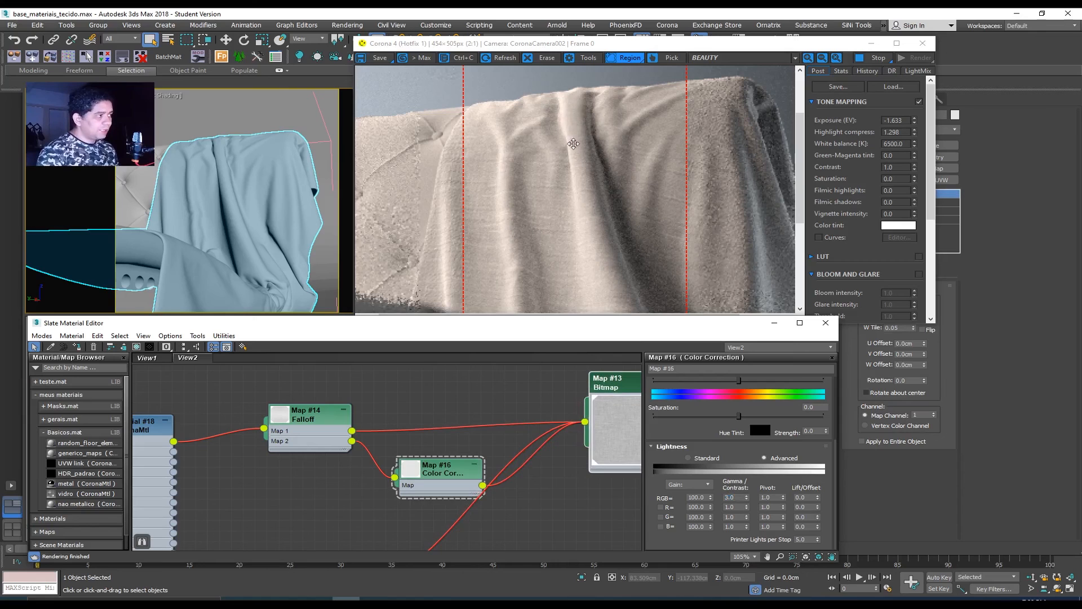
drag(311, 442, 314, 441)
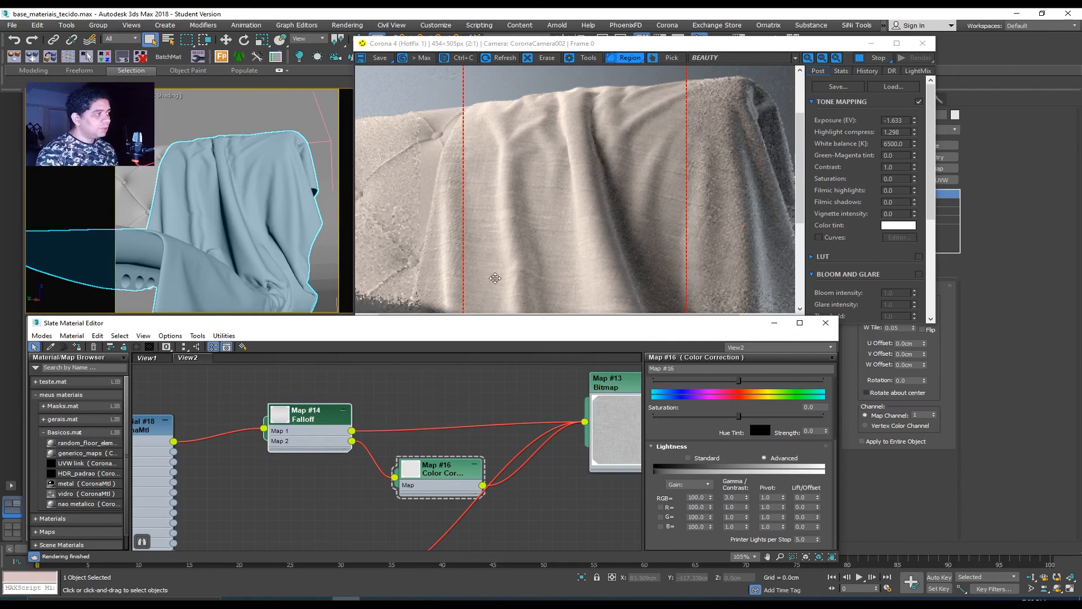